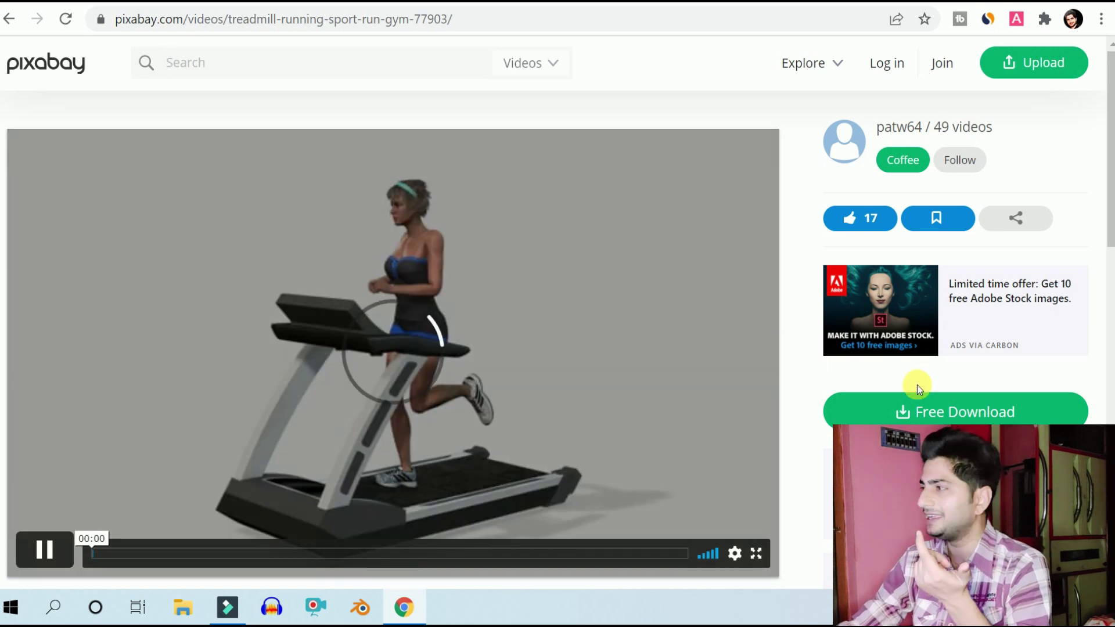
Download the treadmill running video from Pixabay as a 1280×720 MP4
{"action": "left_click", "coordinate": [927, 417]}
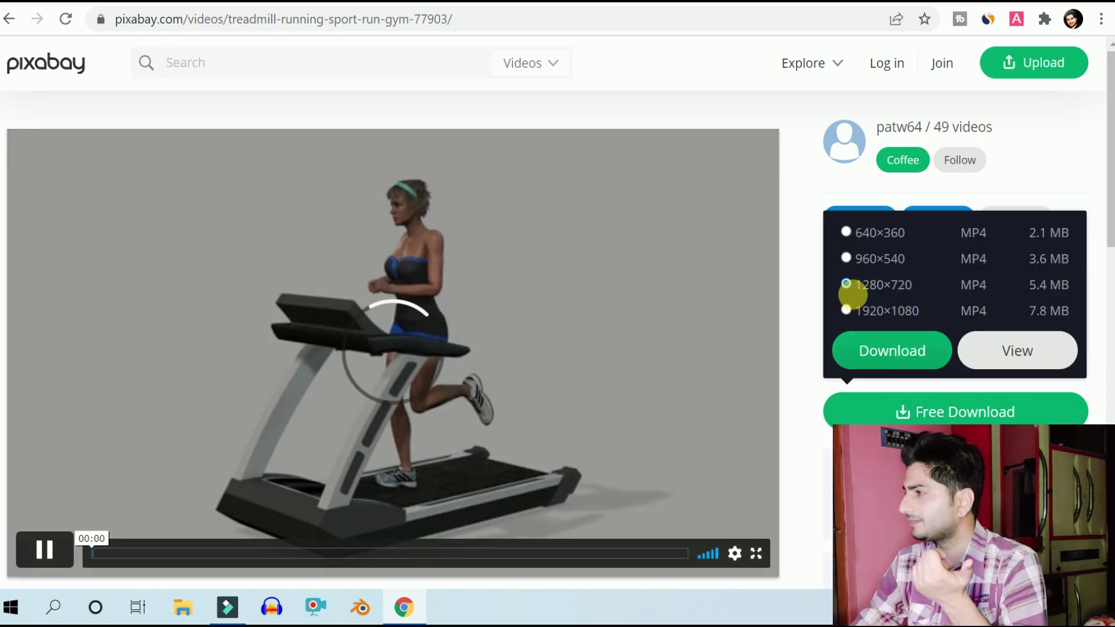
{"action": "left_click", "coordinate": [876, 287]}
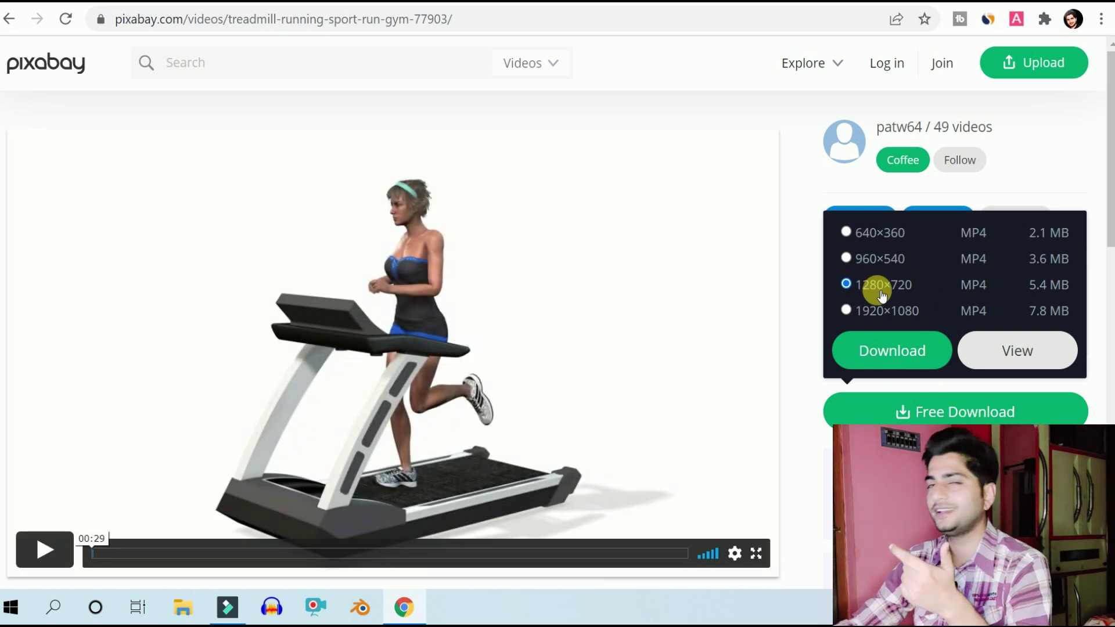
{"action": "left_click", "coordinate": [881, 343]}
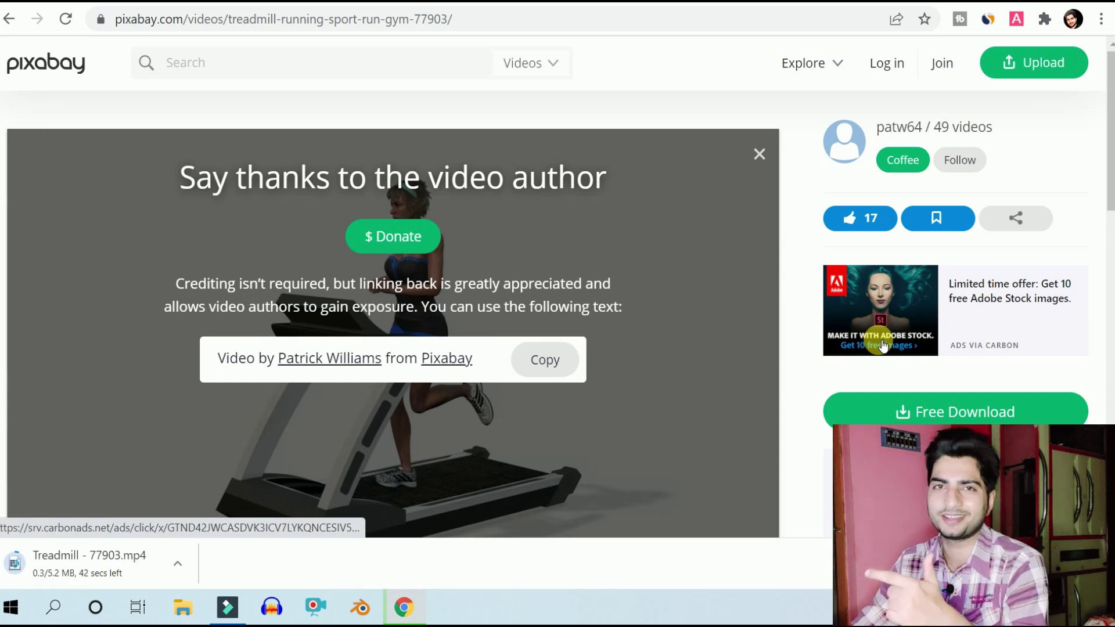
Examine the Pixabay License terms on commercial use and attribution for the treadmill video
{"action": "scroll", "coordinate": [883, 343], "scroll_direction": "down", "scroll_amount": 5}
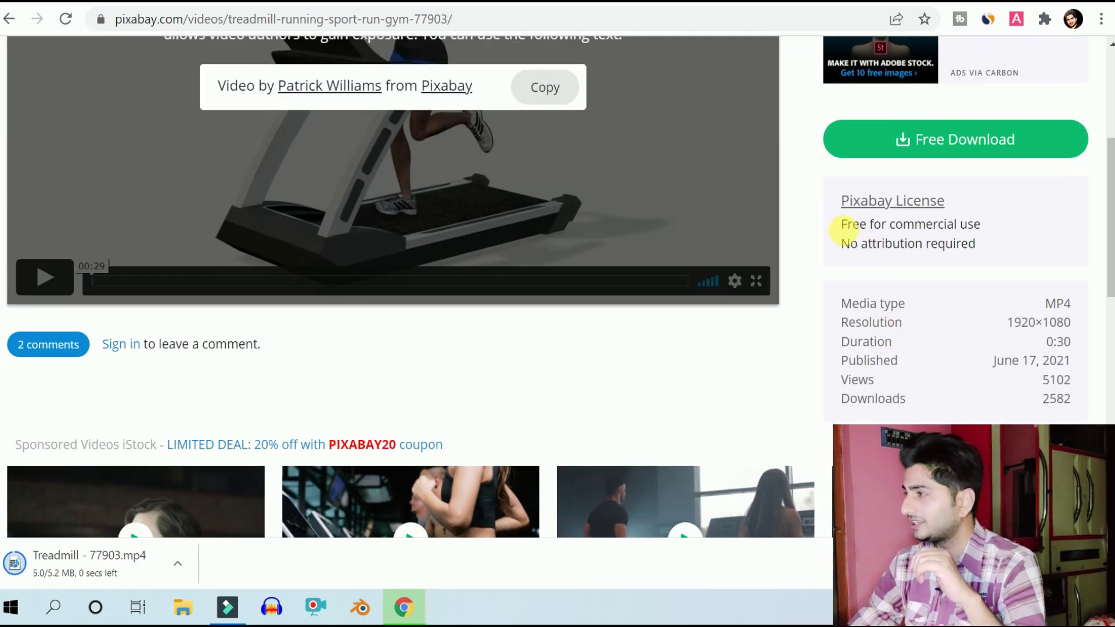
{"action": "left_click_drag", "start_coordinate": [842, 227], "coordinate": [982, 225]}
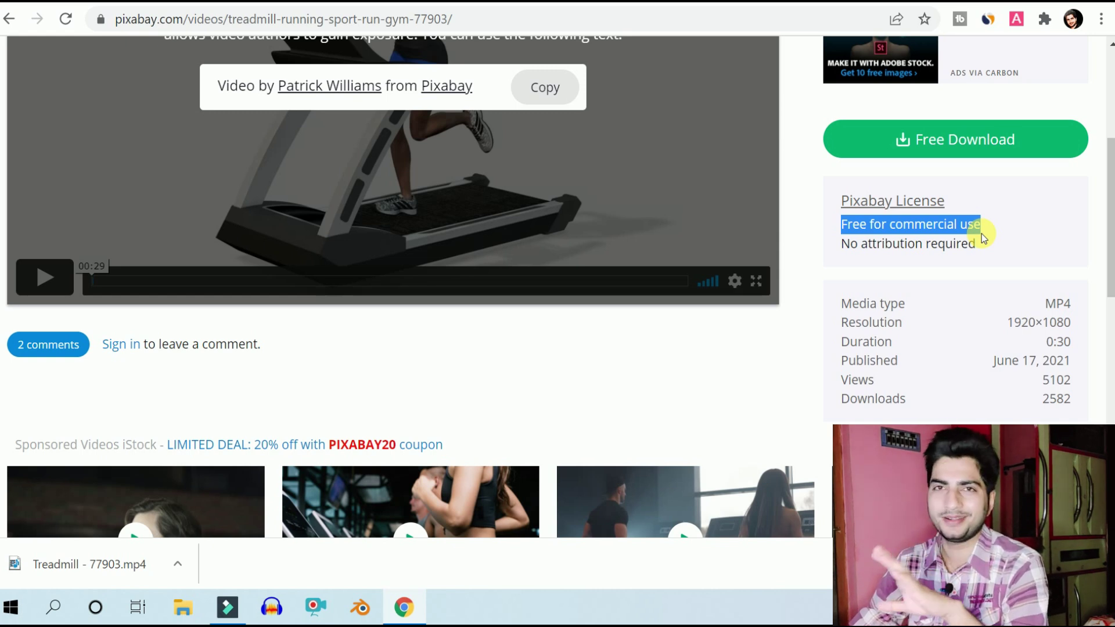
{"action": "left_click_drag", "start_coordinate": [978, 244], "coordinate": [845, 245]}
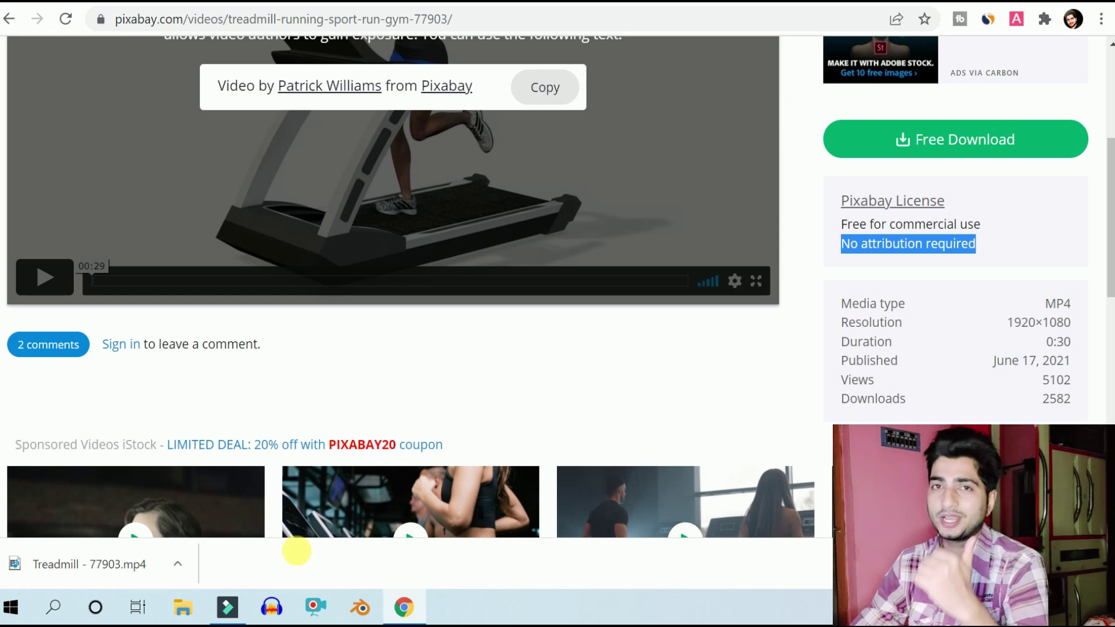
Switch to Filmora and place the Treadmill - 77903 clip at the start of video track 1
{"action": "left_click", "coordinate": [230, 607]}
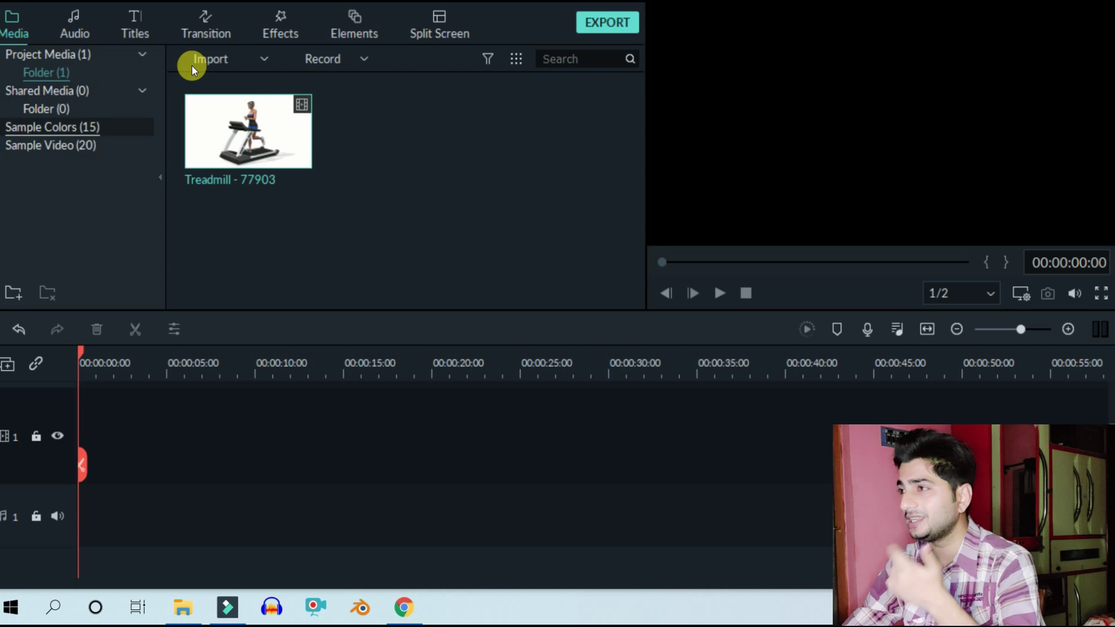
{"action": "left_click_drag", "start_coordinate": [214, 329], "coordinate": [140, 433]}
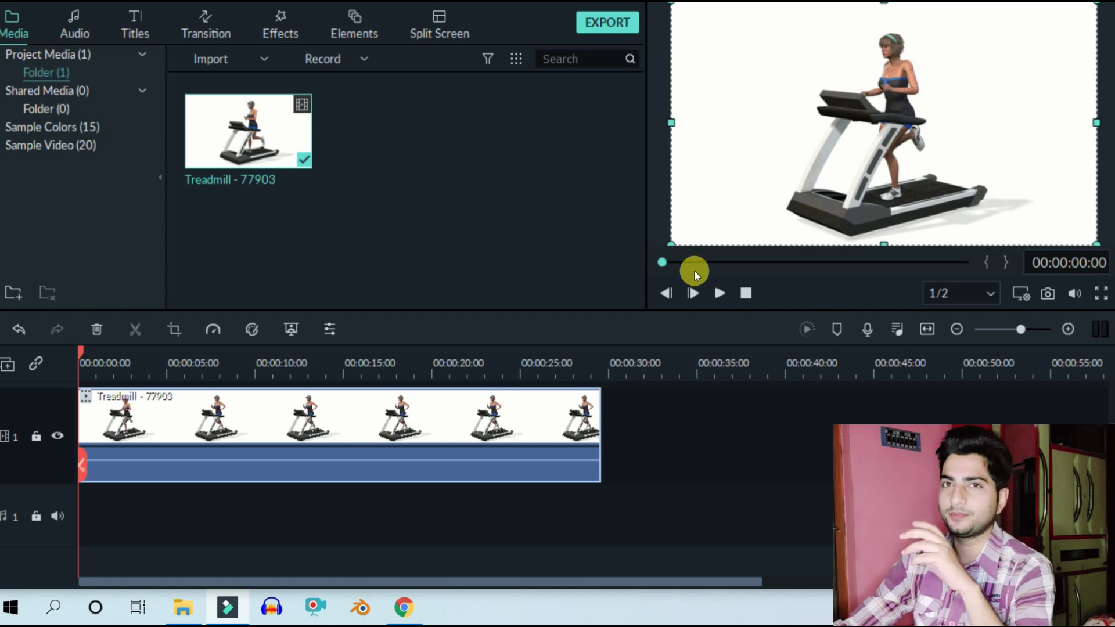
Examine the available aspect ratios in the project settings and close the settings without applying anything
{"action": "left_click", "coordinate": [1022, 296]}
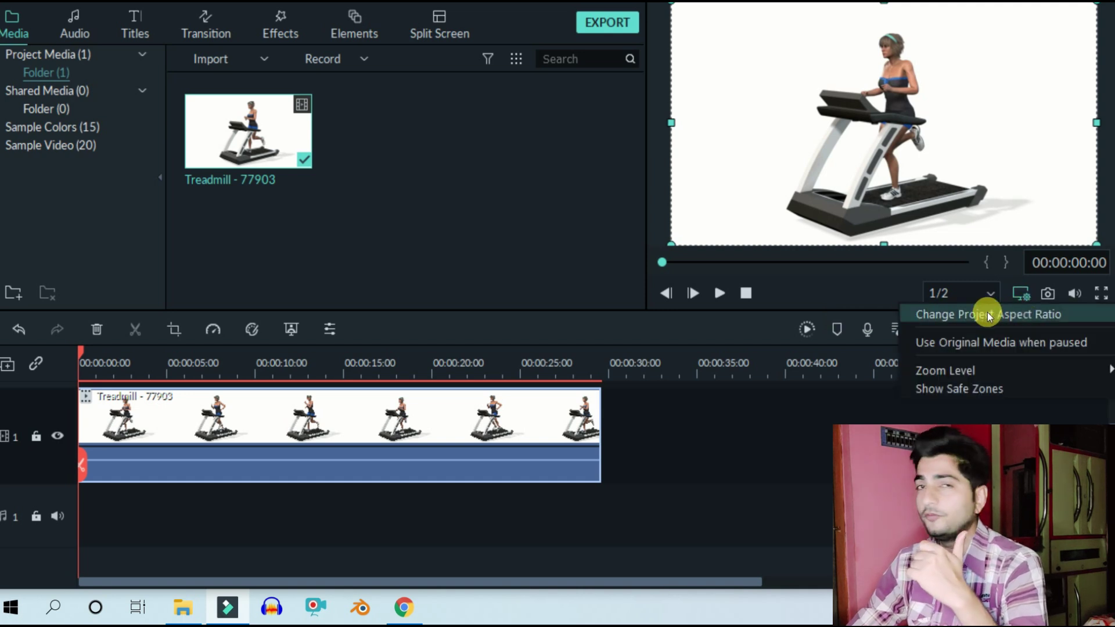
{"action": "left_click", "coordinate": [1031, 311]}
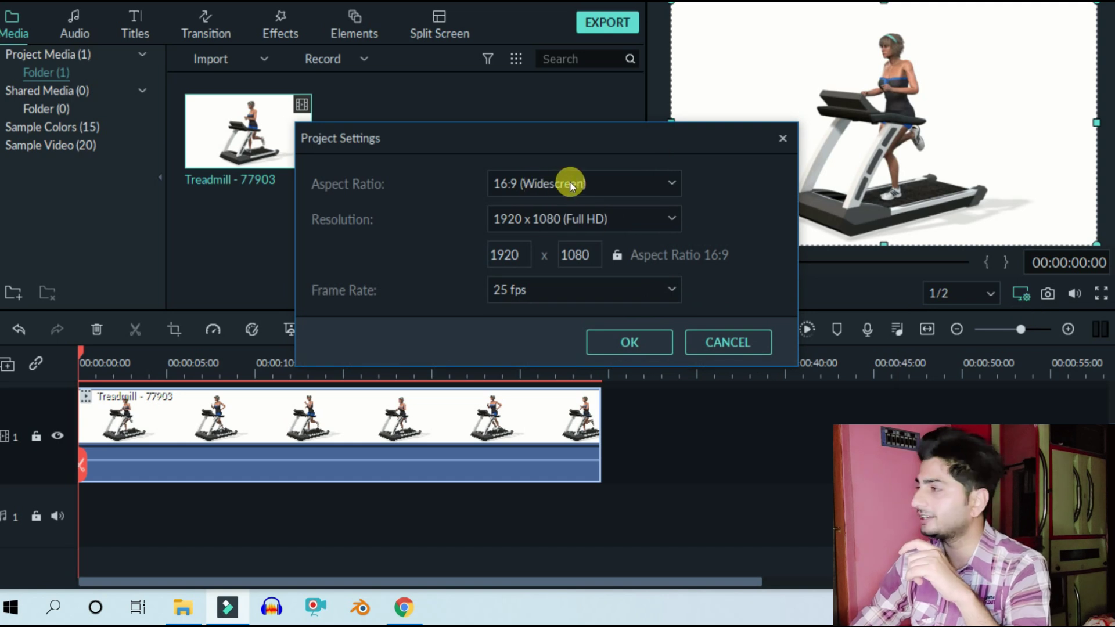
{"action": "left_click", "coordinate": [570, 183]}
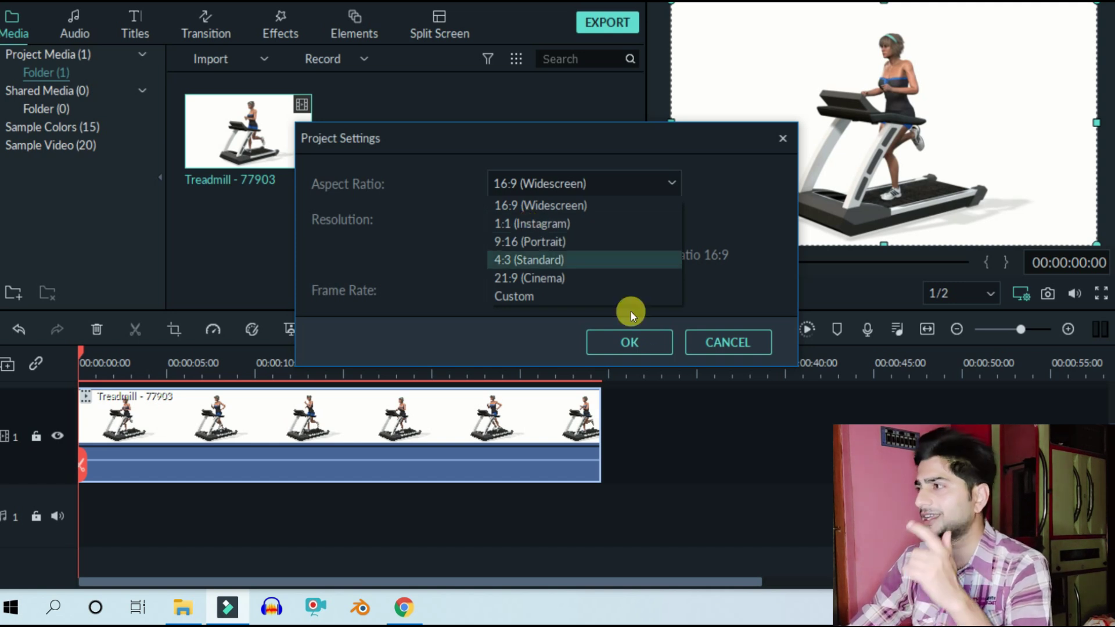
{"action": "left_click", "coordinate": [709, 350]}
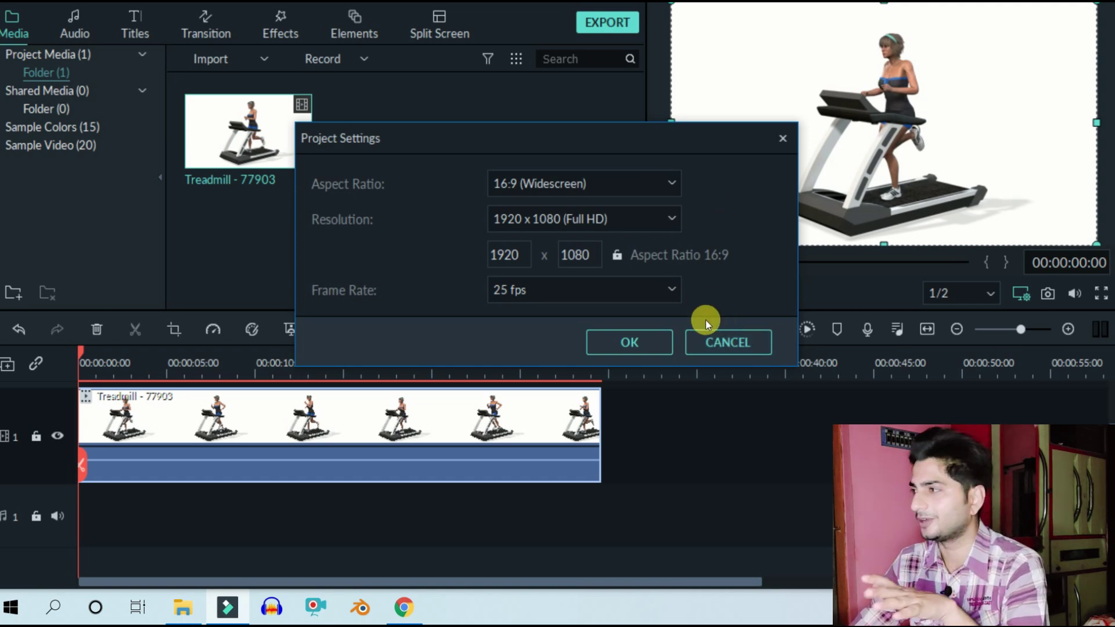
{"action": "left_click", "coordinate": [717, 344]}
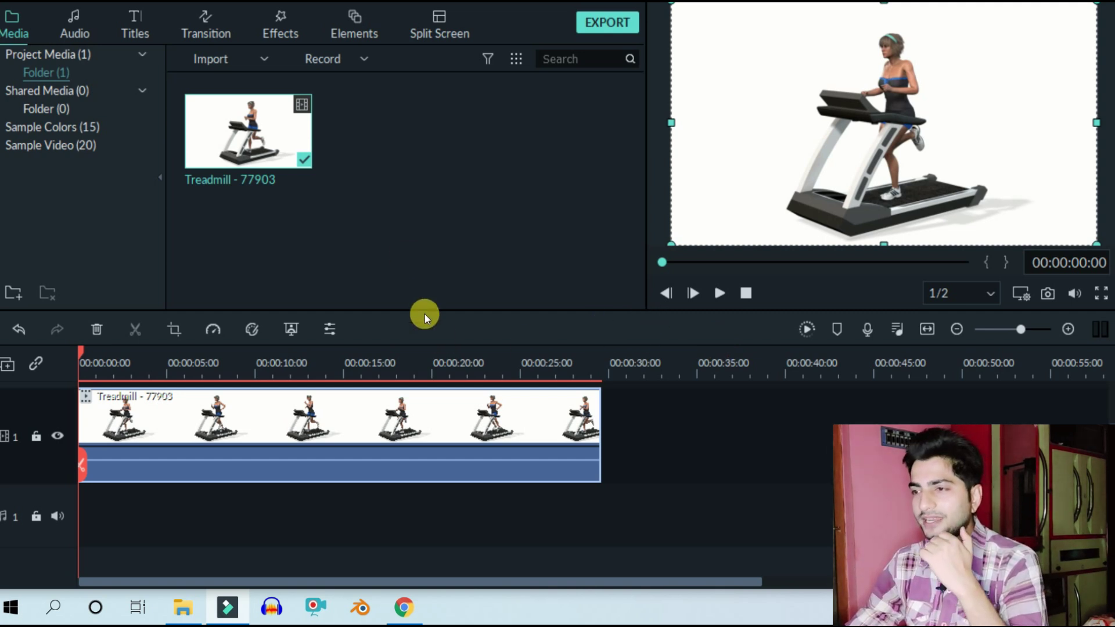
Add a second copy of the Treadmill - 77903 clip directly after the first one on video track 1
{"action": "left_click_drag", "start_coordinate": [295, 131], "coordinate": [617, 427]}
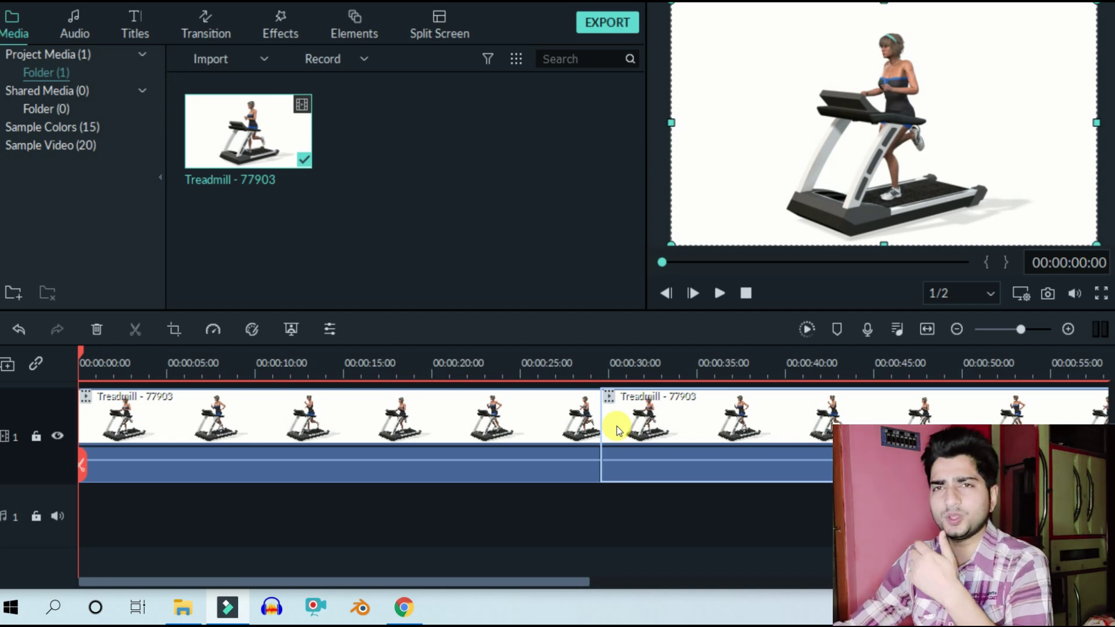
{"action": "left_click_drag", "start_coordinate": [449, 584], "coordinate": [382, 591]}
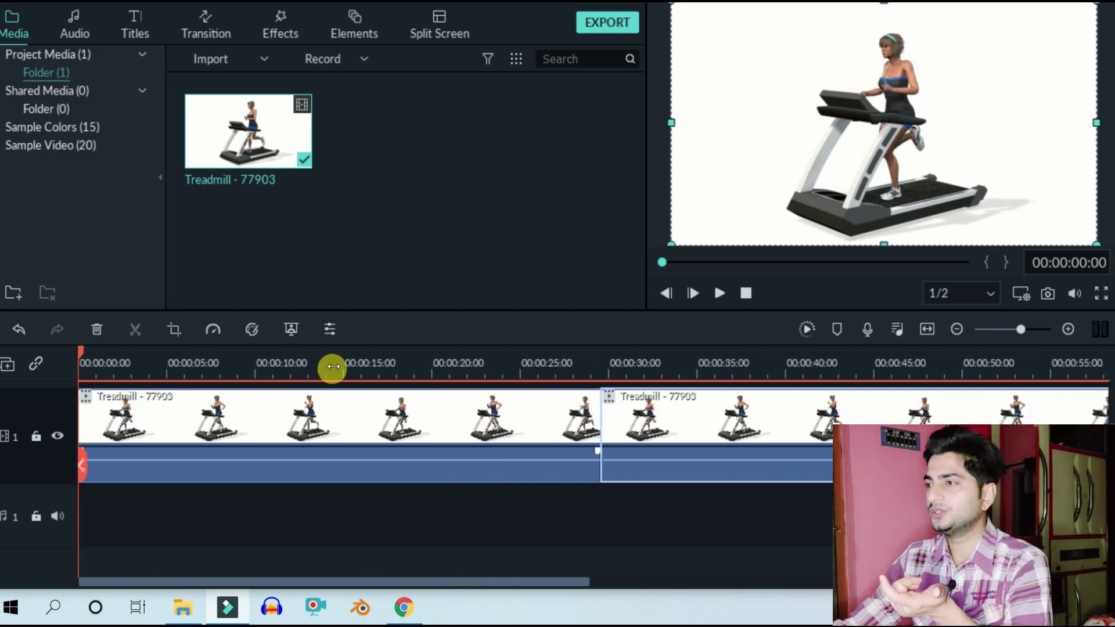
Set a custom speed of 1.1 for the first treadmill clip on the timeline
{"action": "scroll", "coordinate": [470, 371], "scroll_direction": "up", "scroll_amount": 1}
{"action": "scroll", "coordinate": [470, 372], "scroll_direction": "up", "scroll_amount": 1}
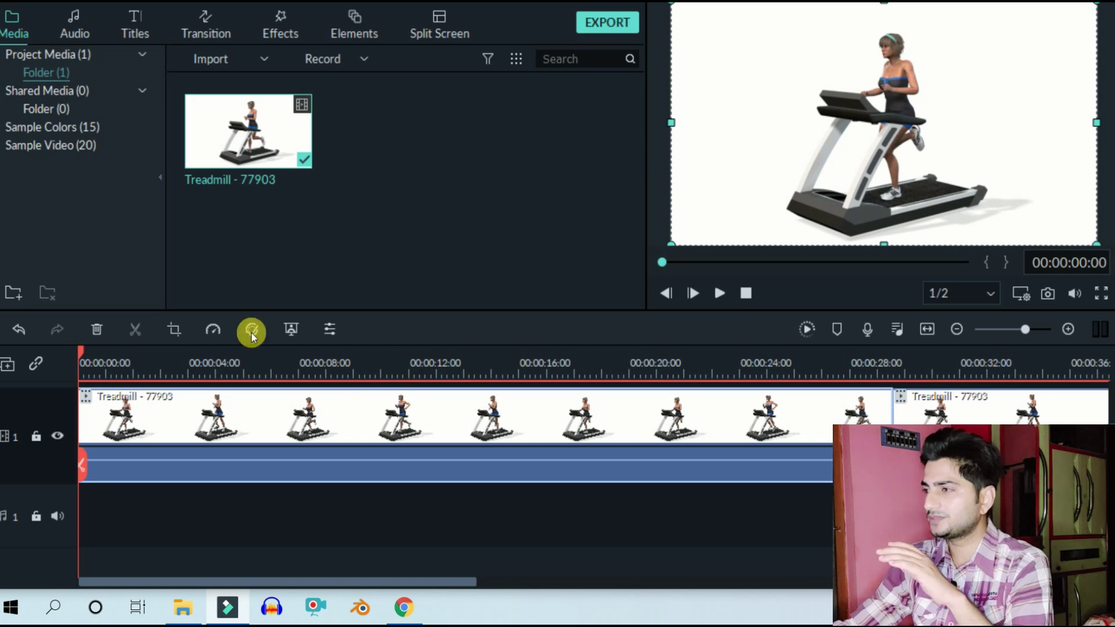
{"action": "left_click", "coordinate": [220, 328]}
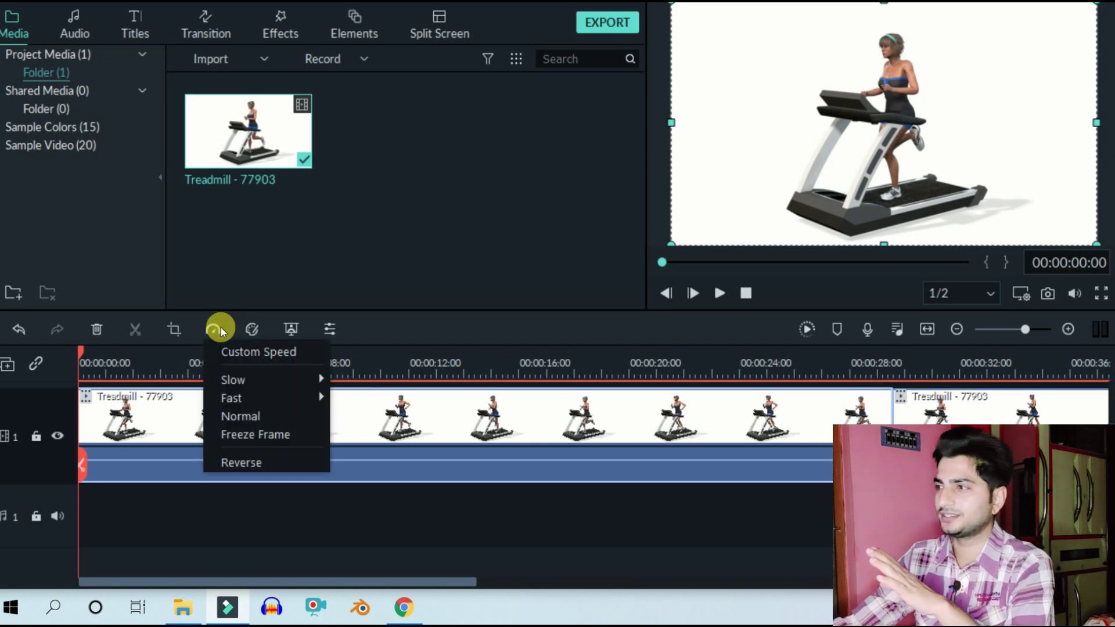
{"action": "left_click", "coordinate": [240, 352]}
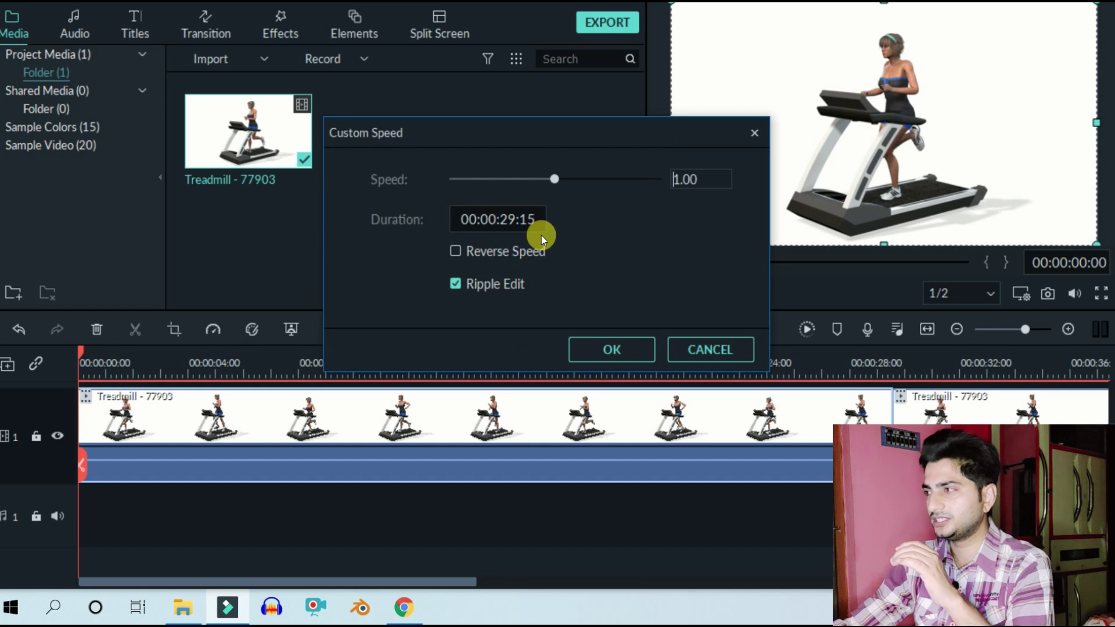
{"action": "left_click", "coordinate": [700, 184]}
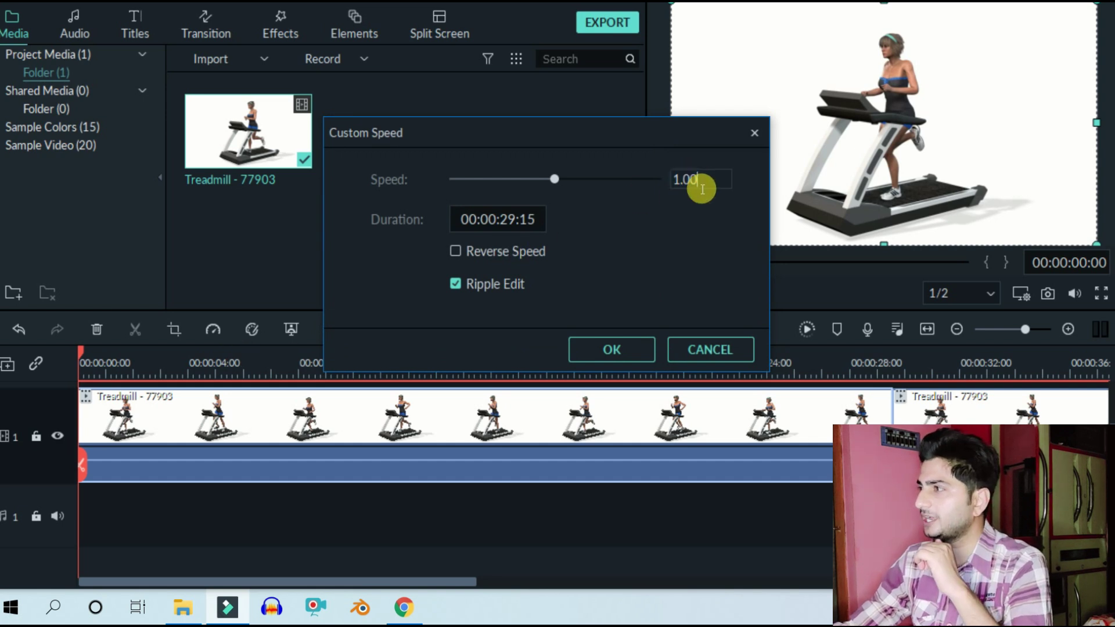
{"action": "key", "text": "BackSpace"}
{"action": "key", "text": "BackSpace"}
{"action": "type", "text": "1"}
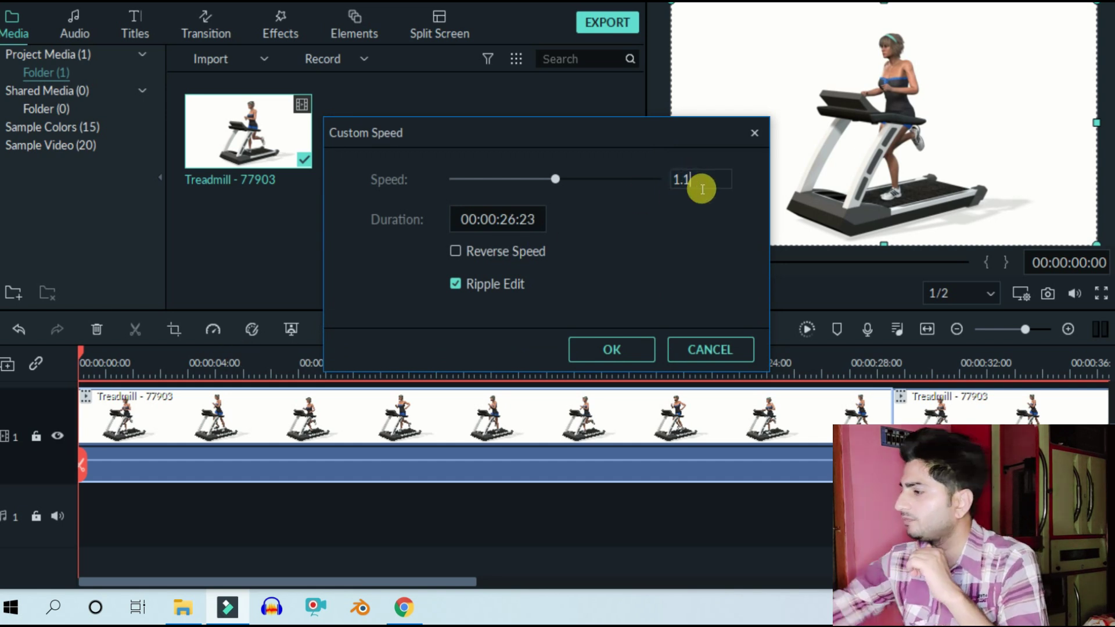
{"action": "left_click", "coordinate": [608, 351]}
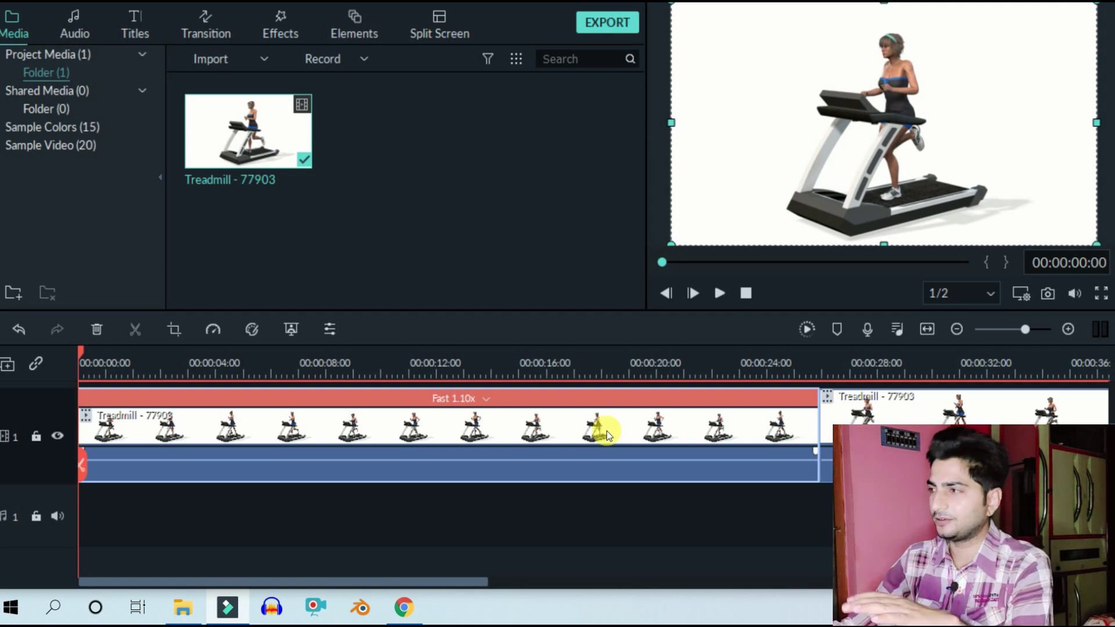
Split the sped-up treadmill clip at 00:00:05:04 and 00:00:06:07, and delete the short piece between the cuts
{"action": "left_click", "coordinate": [220, 375]}
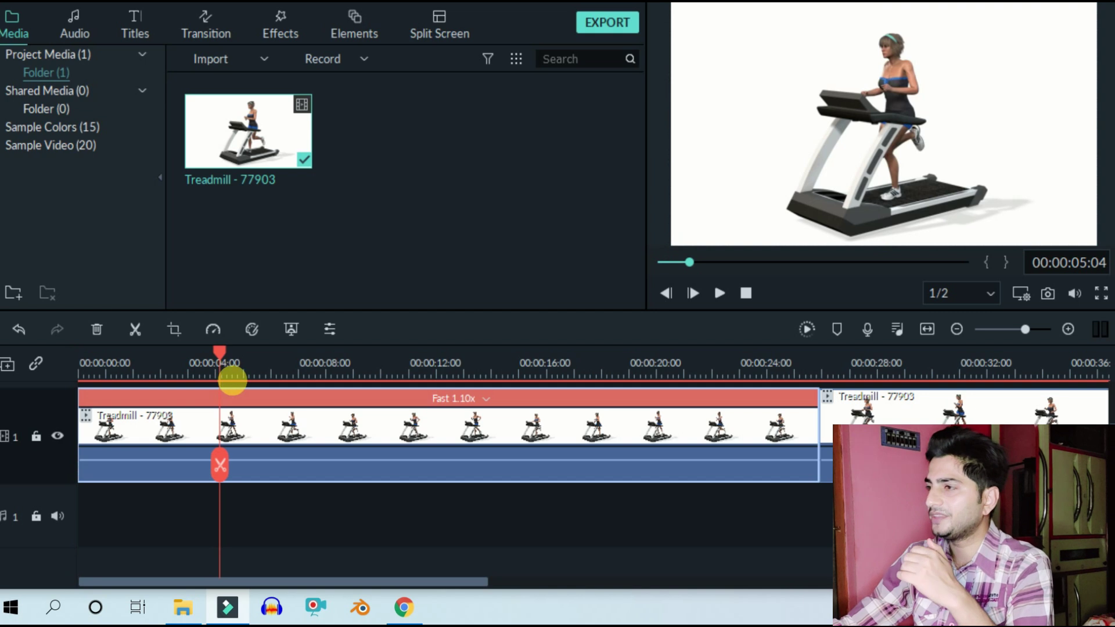
{"action": "left_click", "coordinate": [220, 474]}
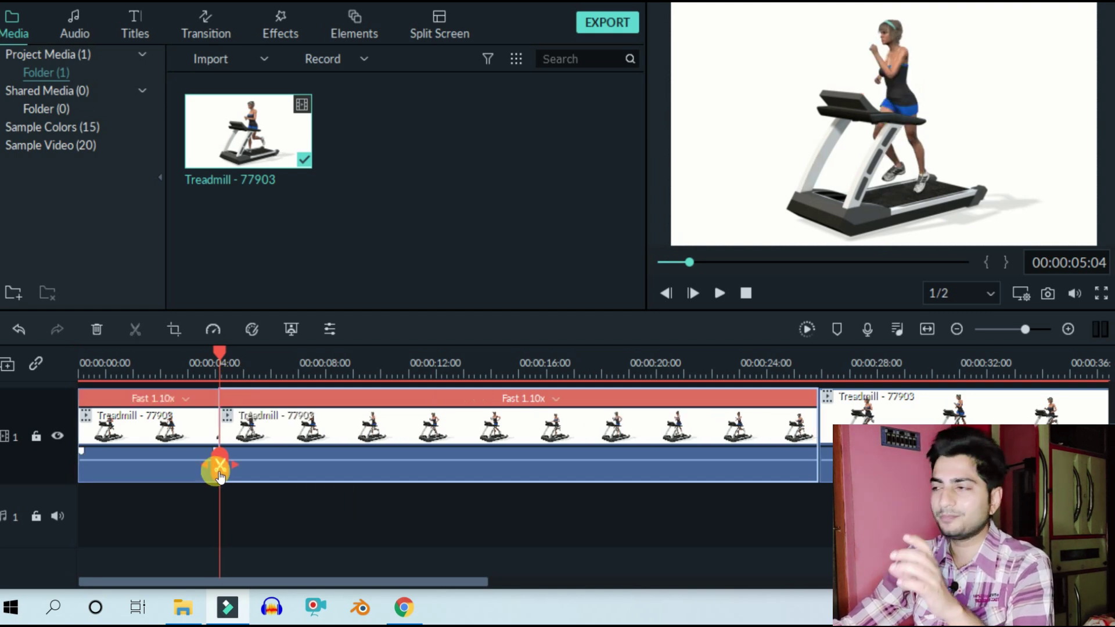
{"action": "left_click", "coordinate": [250, 370]}
{"action": "left_click", "coordinate": [250, 441]}
{"action": "left_click", "coordinate": [250, 464]}
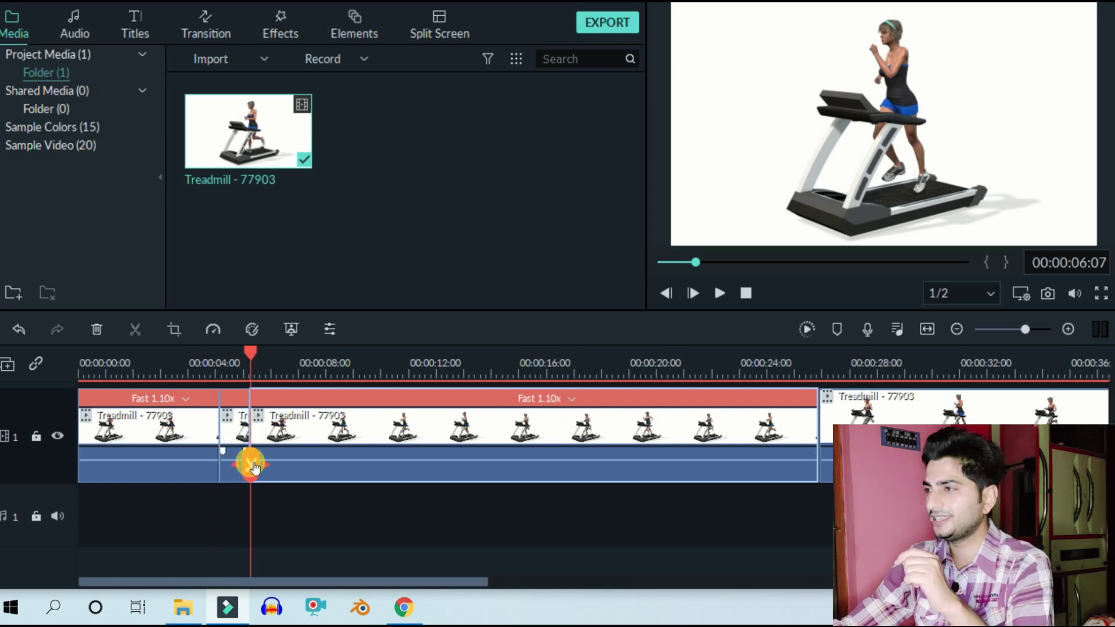
{"action": "left_click", "coordinate": [234, 421]}
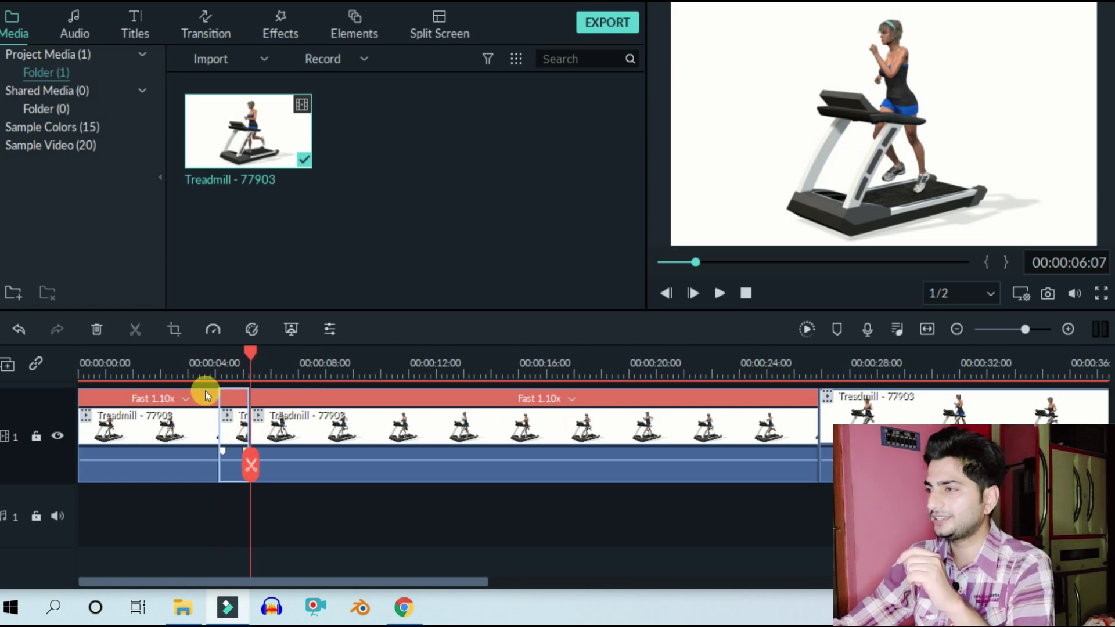
{"action": "left_click", "coordinate": [95, 329]}
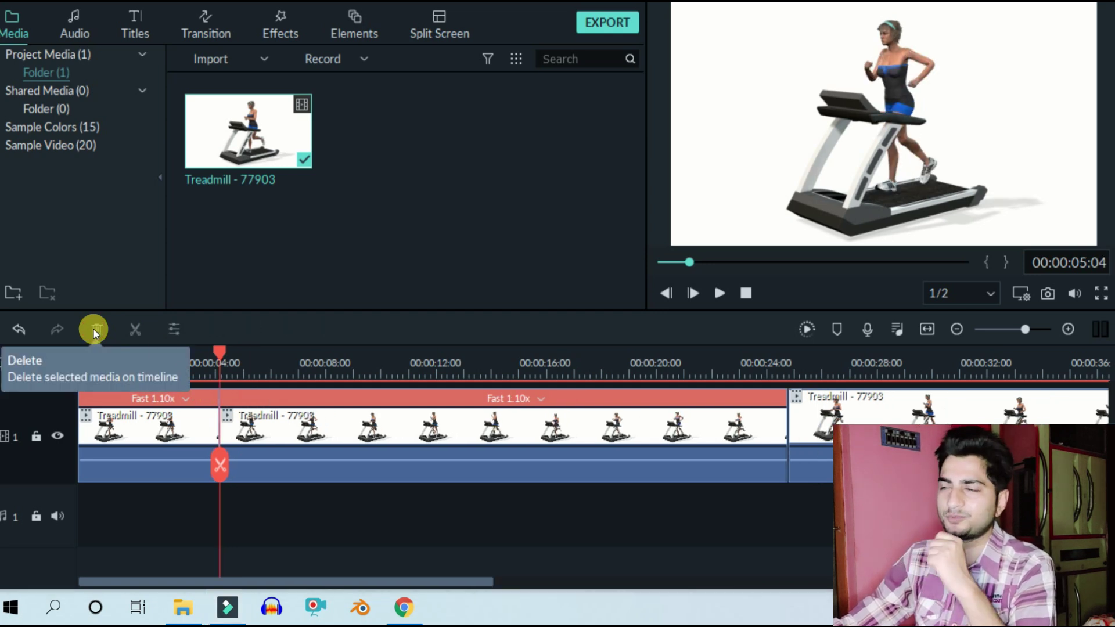
Split the remaining sped-up footage at 00:00:10:20 and 00:00:11:24, and delete the short piece between the cuts
{"action": "left_click", "coordinate": [375, 364]}
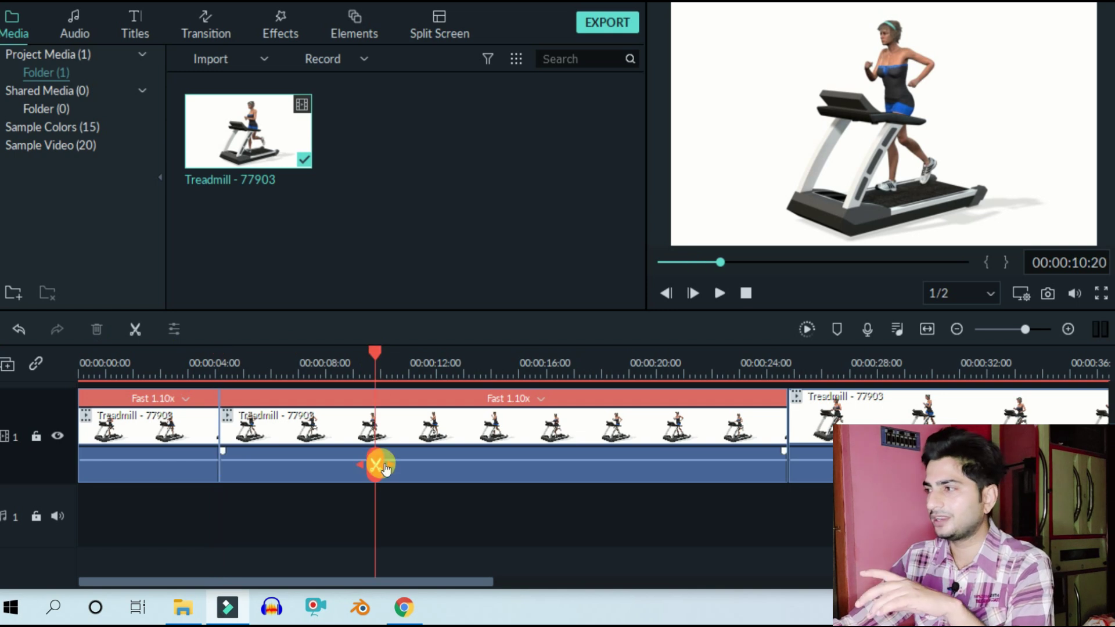
{"action": "left_click", "coordinate": [379, 465]}
{"action": "left_click", "coordinate": [407, 368]}
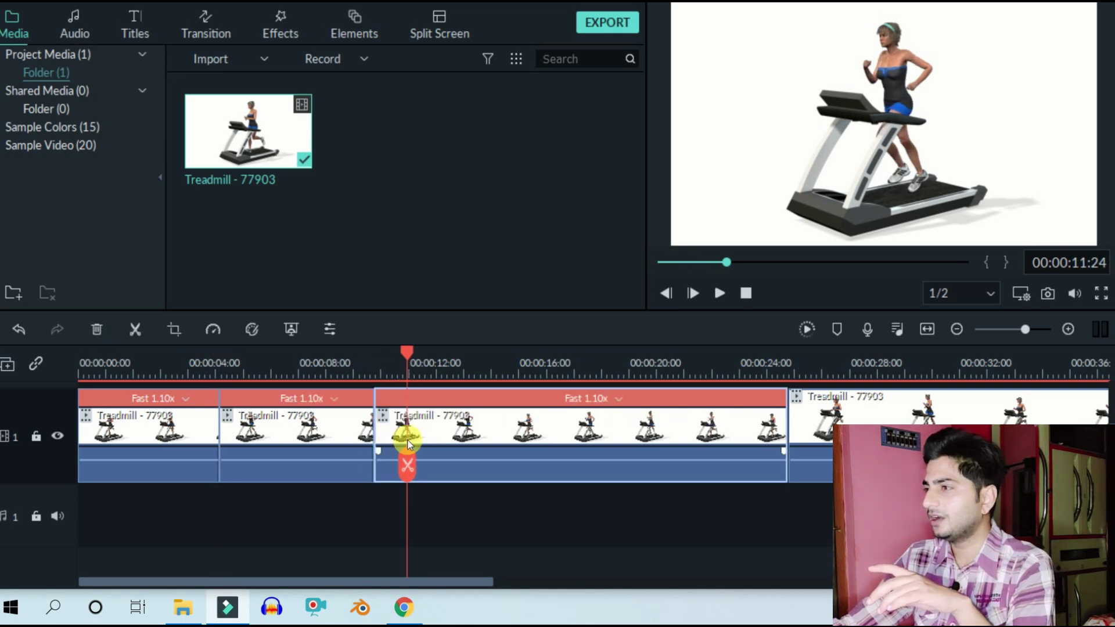
{"action": "left_click", "coordinate": [409, 464]}
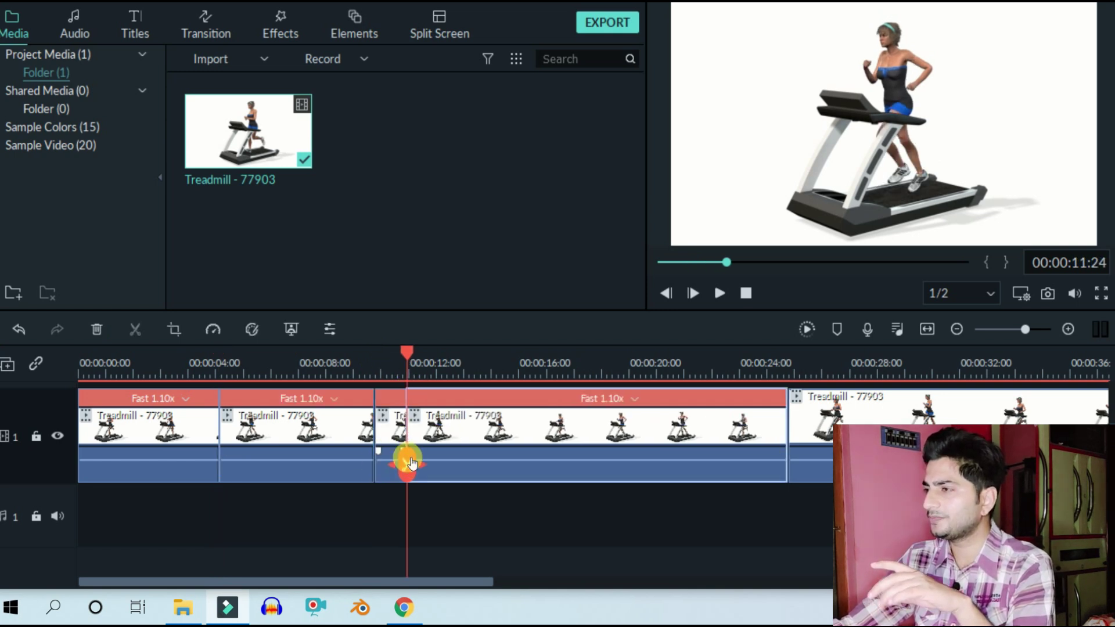
{"action": "left_click", "coordinate": [395, 430]}
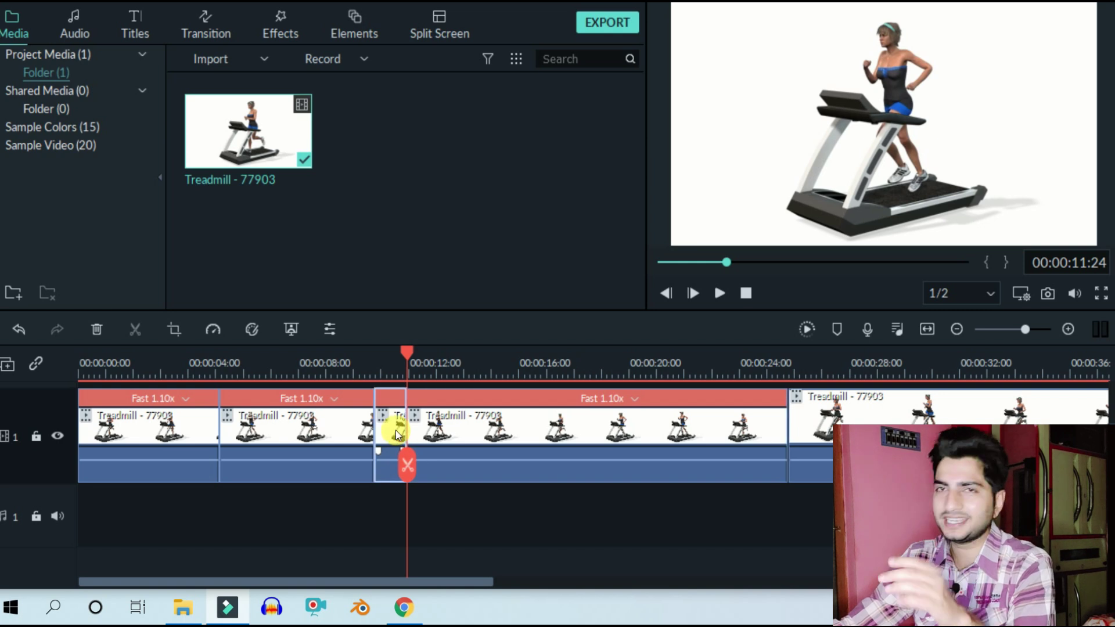
{"action": "left_click", "coordinate": [103, 334]}
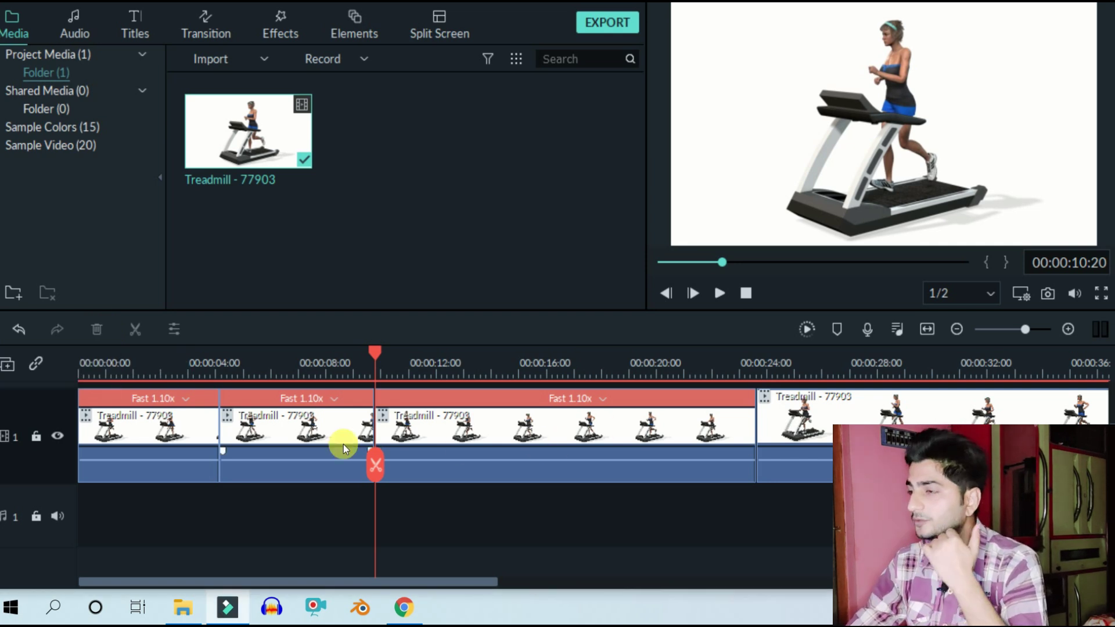
Flip the third sped-up treadmill segment, starting at 00:00:10:20, horizontally
{"action": "left_click", "coordinate": [463, 427]}
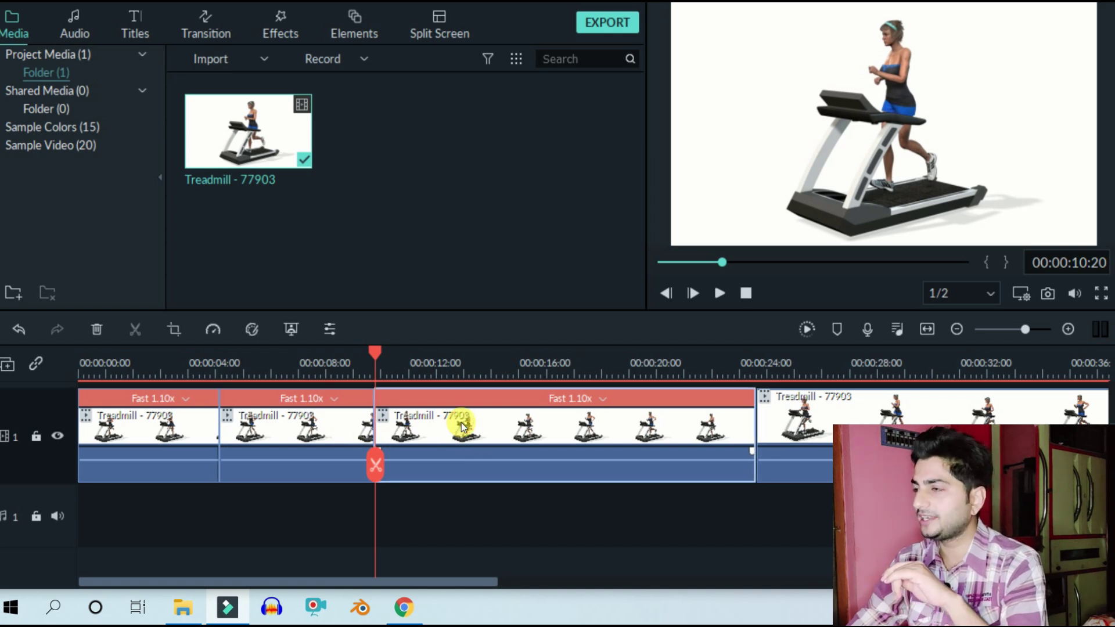
{"action": "double_click", "coordinate": [462, 427]}
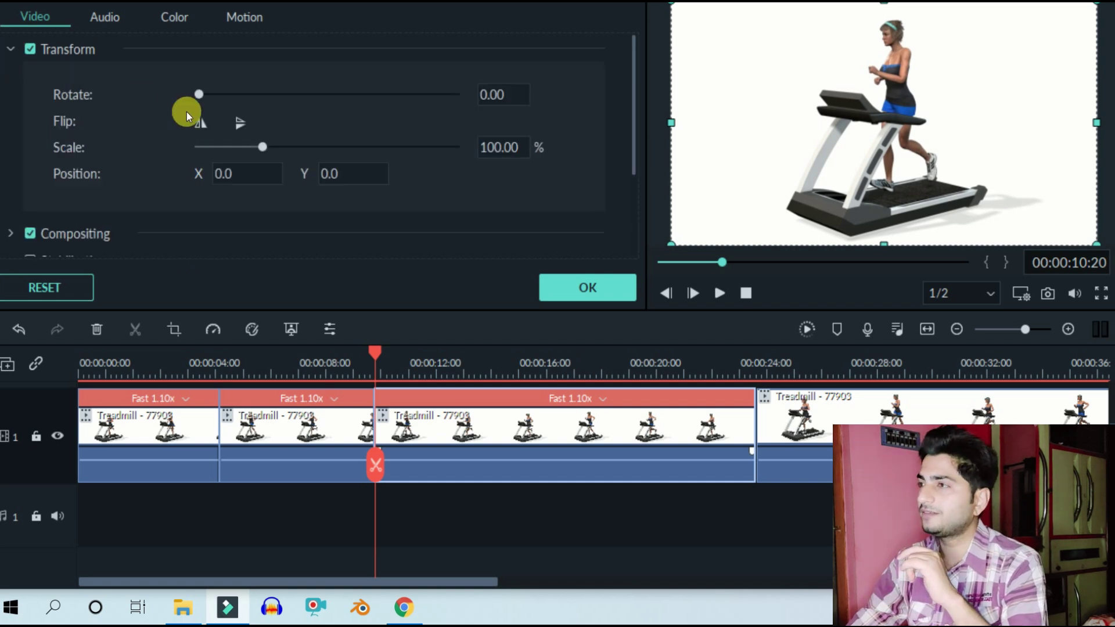
{"action": "left_click", "coordinate": [201, 124]}
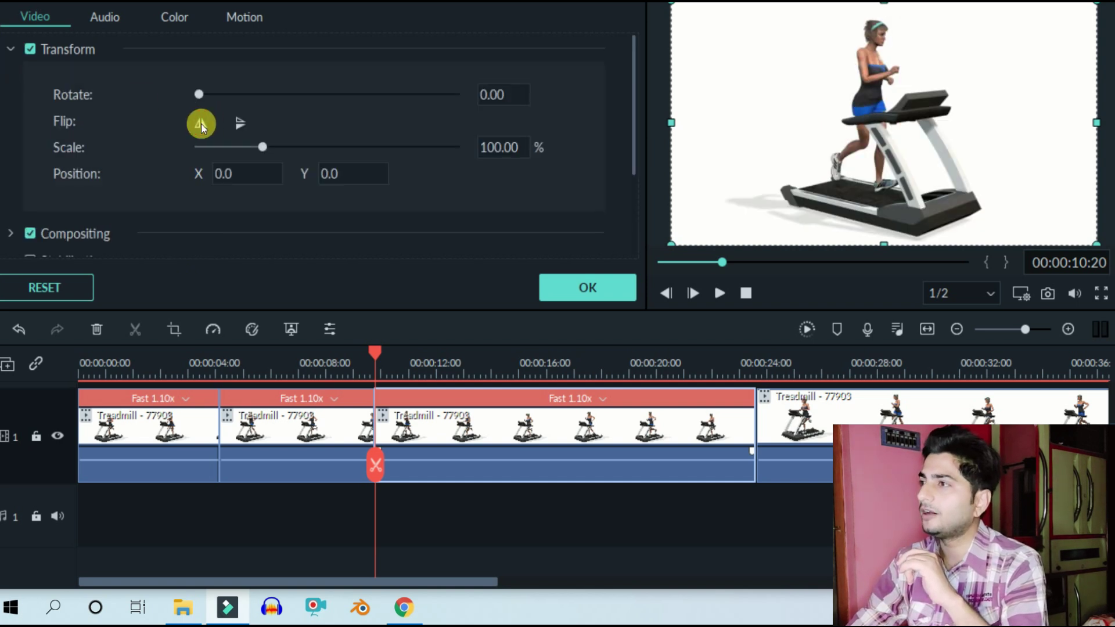
Set the tone of the third treadmill segment to contrast 5, saturation 13 and brightness 8
{"action": "left_click", "coordinate": [177, 16]}
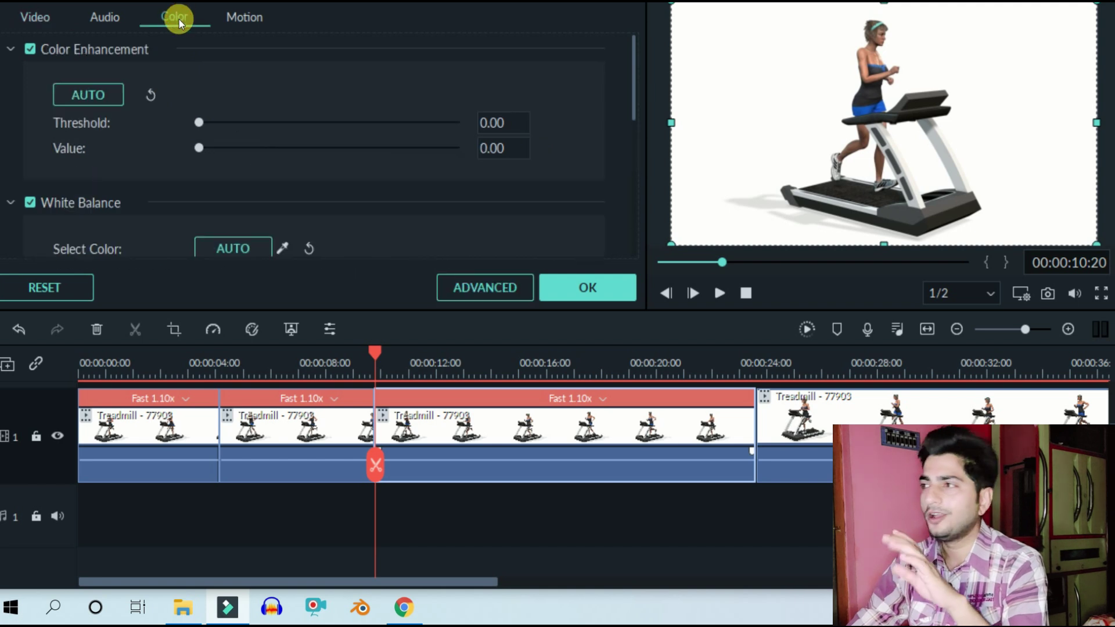
{"action": "scroll", "coordinate": [207, 152], "scroll_direction": "down", "scroll_amount": 5}
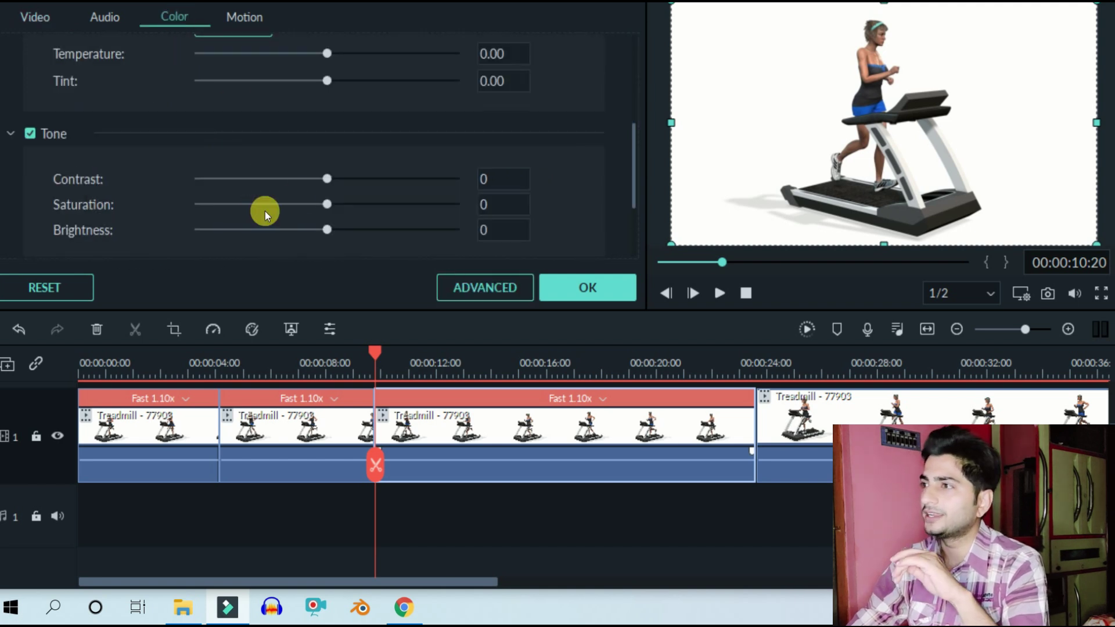
{"action": "left_click_drag", "start_coordinate": [326, 229], "coordinate": [337, 232]}
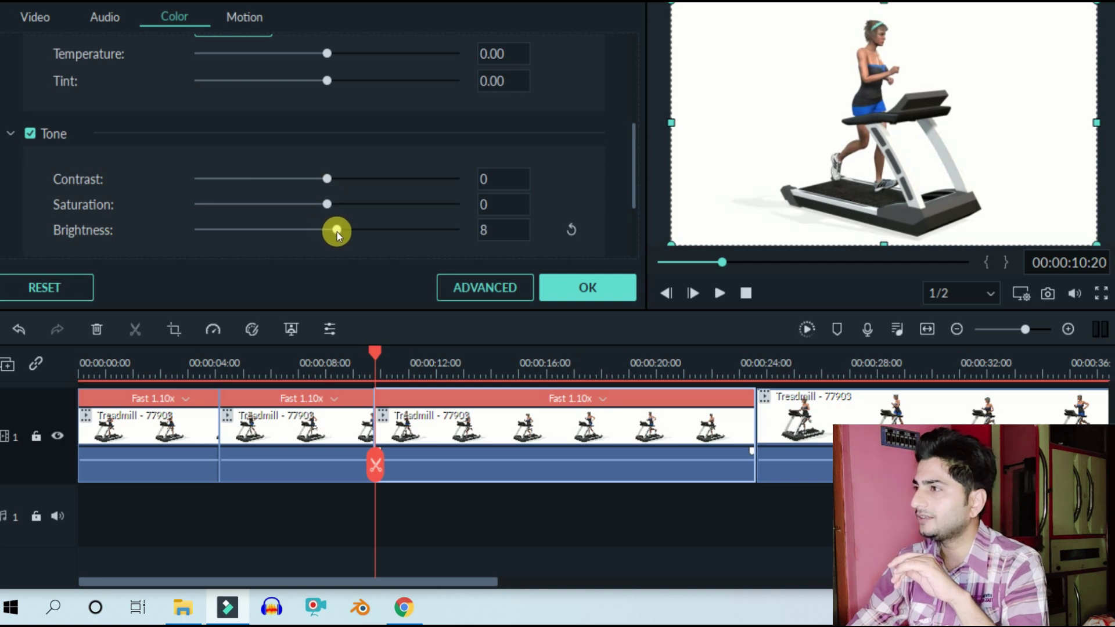
{"action": "left_click_drag", "start_coordinate": [329, 184], "coordinate": [346, 210]}
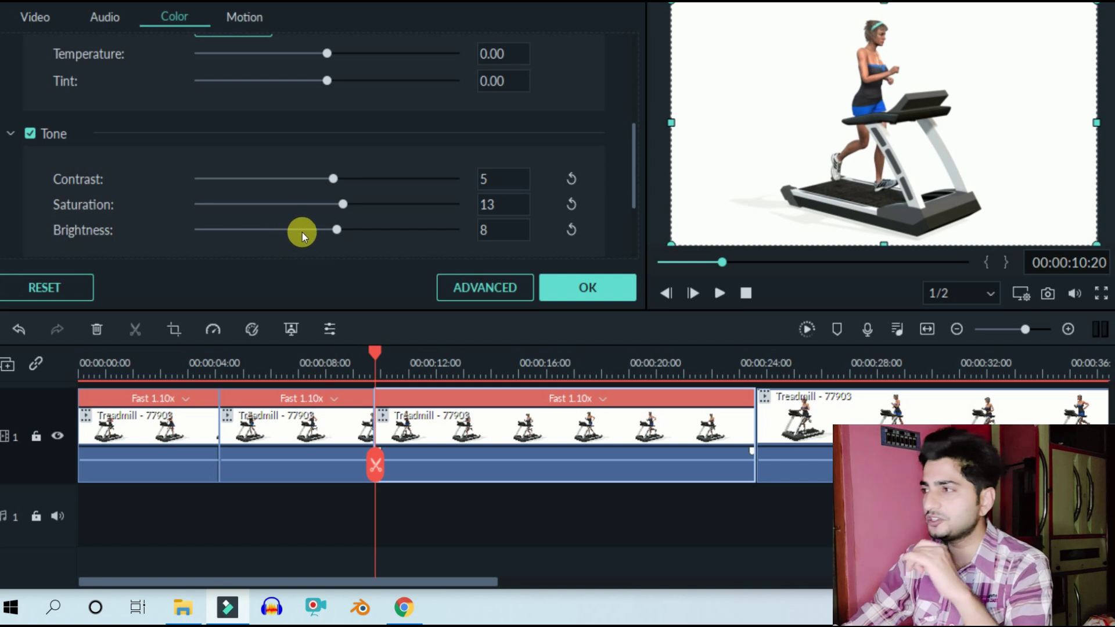
{"action": "left_click", "coordinate": [563, 287]}
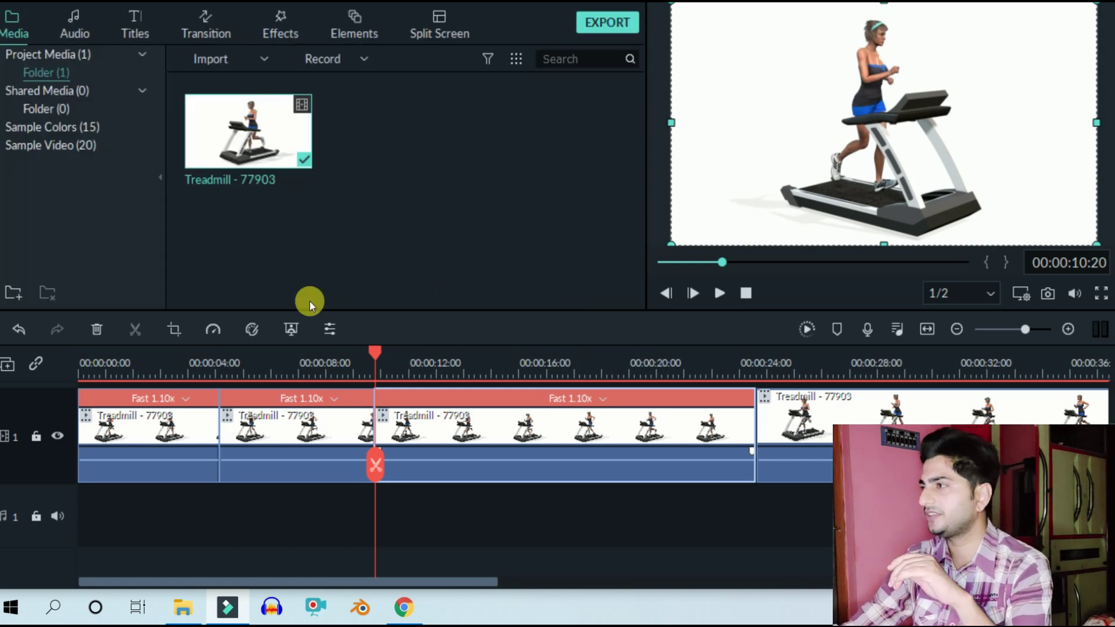
Apply the Lomo colour preset to the third treadmill segment, after trying out the Blockbuster preset
{"action": "left_click", "coordinate": [253, 329]}
{"action": "left_click", "coordinate": [299, 241]}
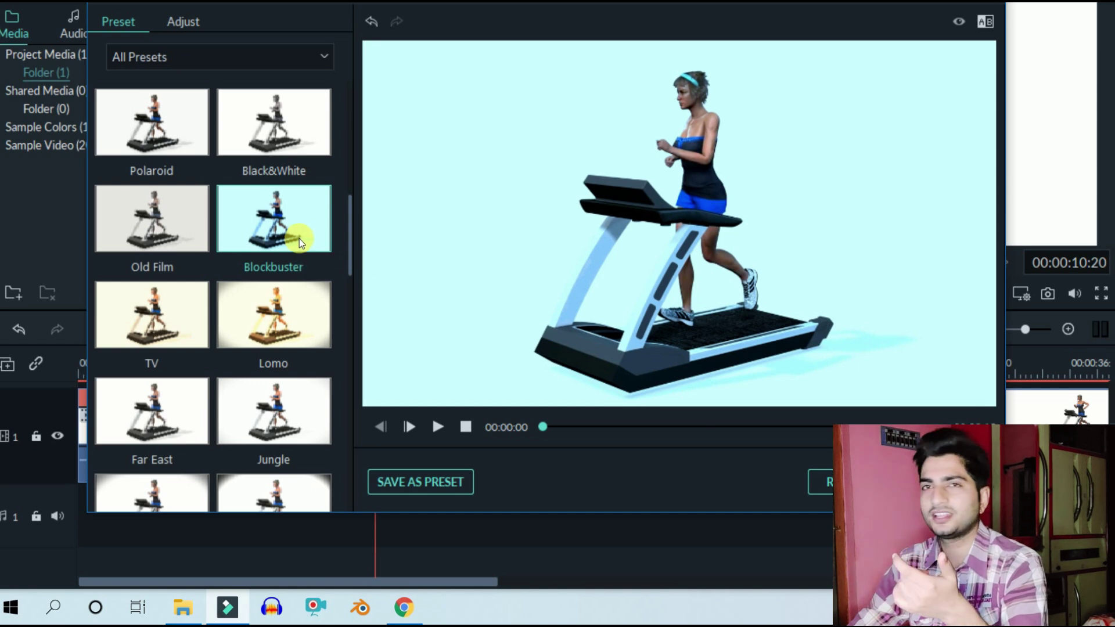
{"action": "left_click", "coordinate": [288, 326]}
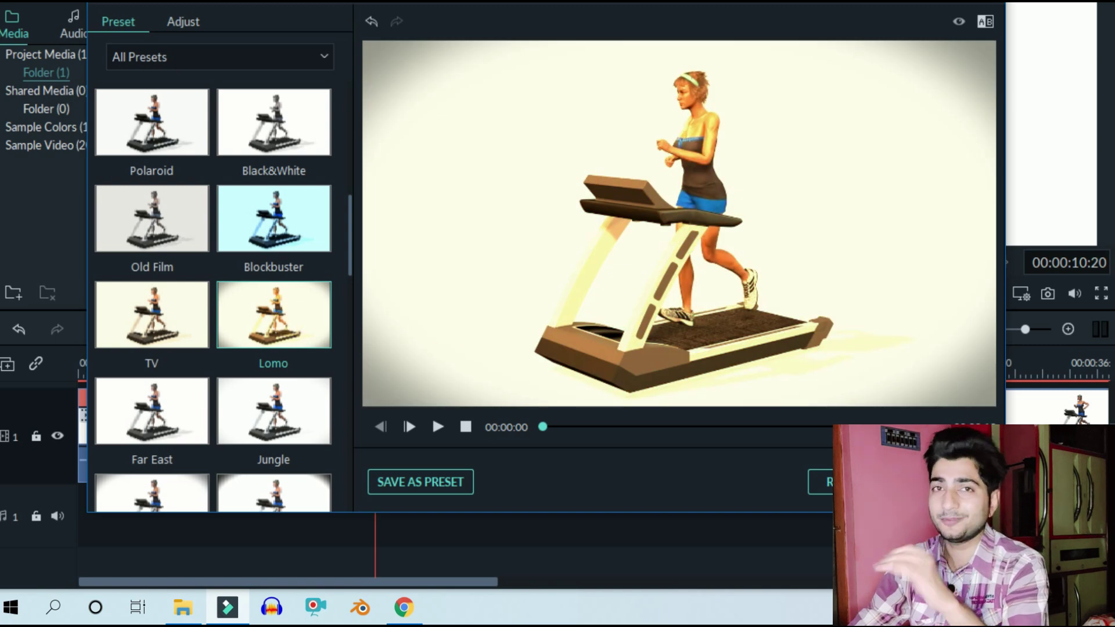
{"action": "key", "text": "Return"}
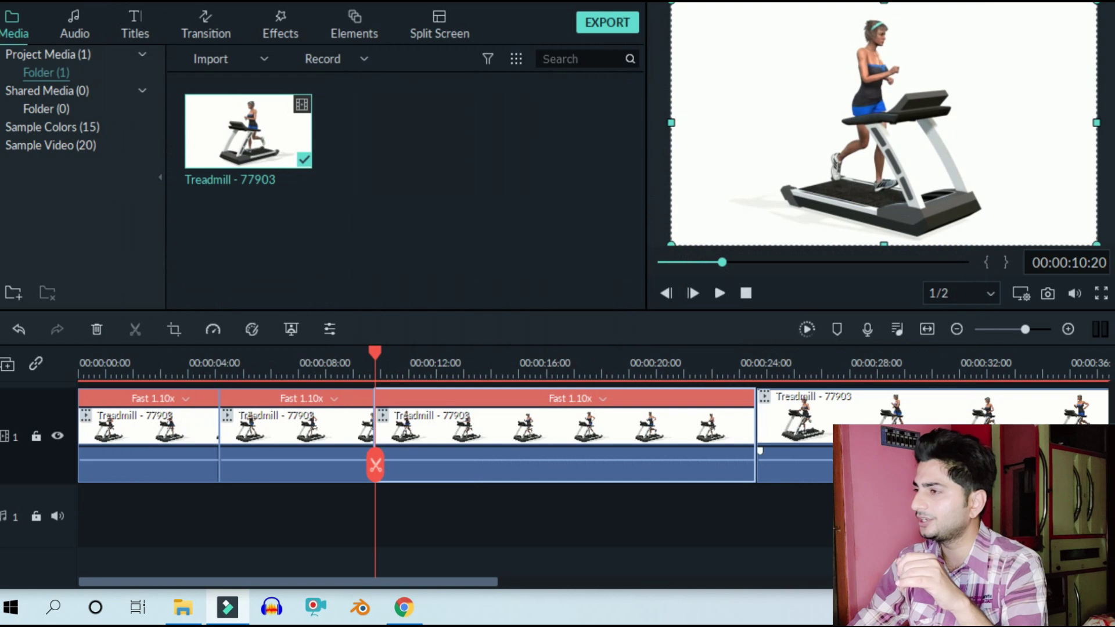
Add a Flash transition at the cut between the third sped-up treadmill segment and the following normal-speed clip
{"action": "left_click_drag", "start_coordinate": [473, 585], "coordinate": [618, 610]}
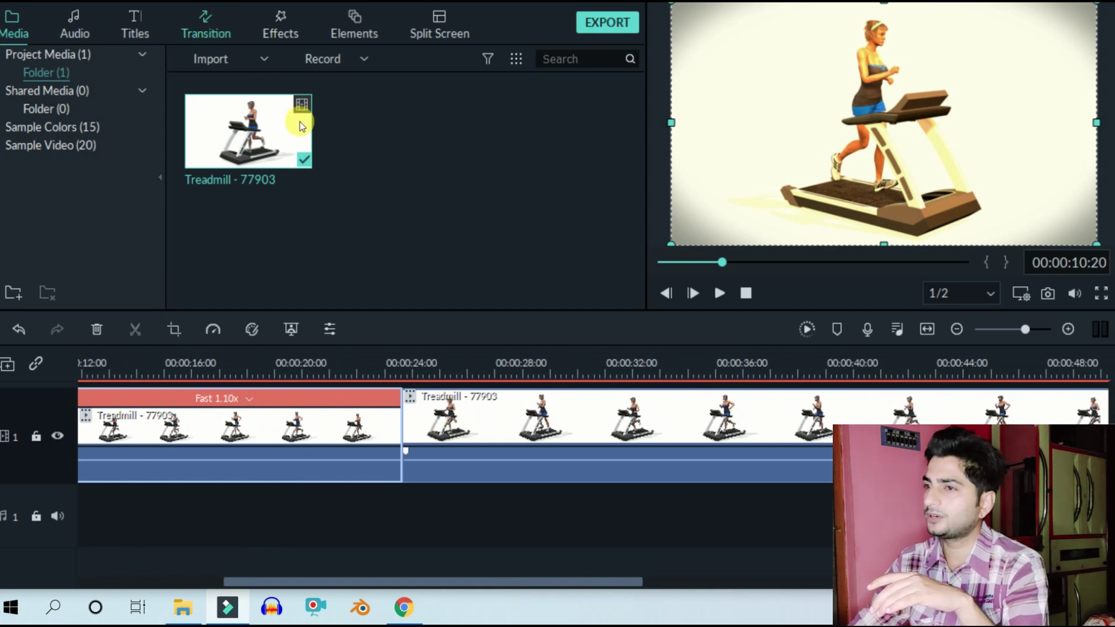
{"action": "left_click", "coordinate": [294, 255]}
{"action": "left_click_drag", "start_coordinate": [294, 256], "coordinate": [399, 407]}
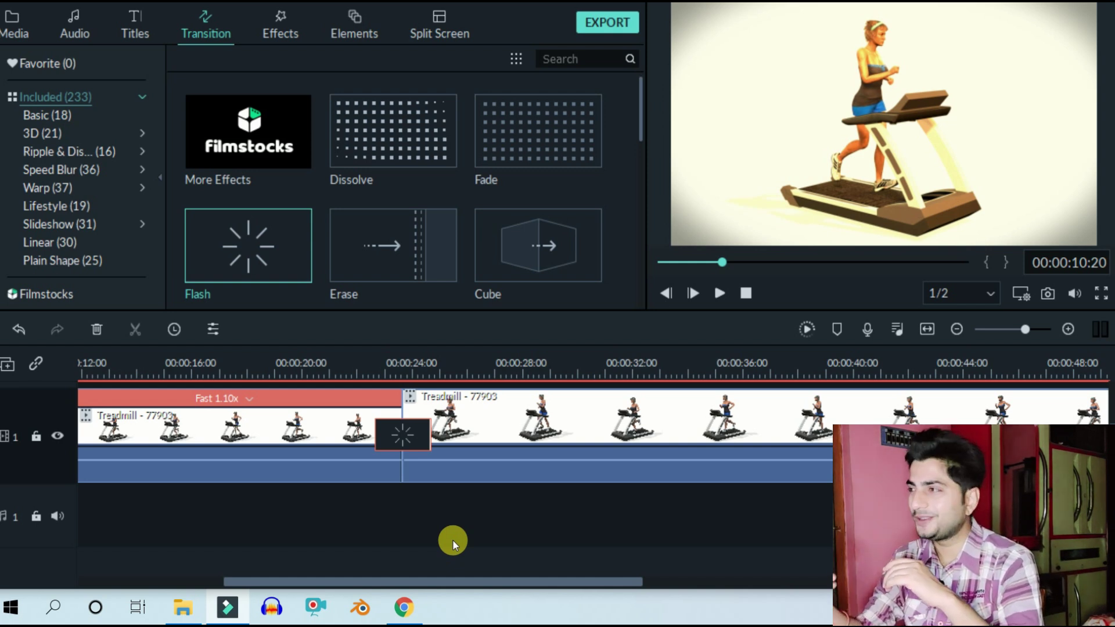
{"action": "left_click_drag", "start_coordinate": [514, 460], "coordinate": [516, 523]}
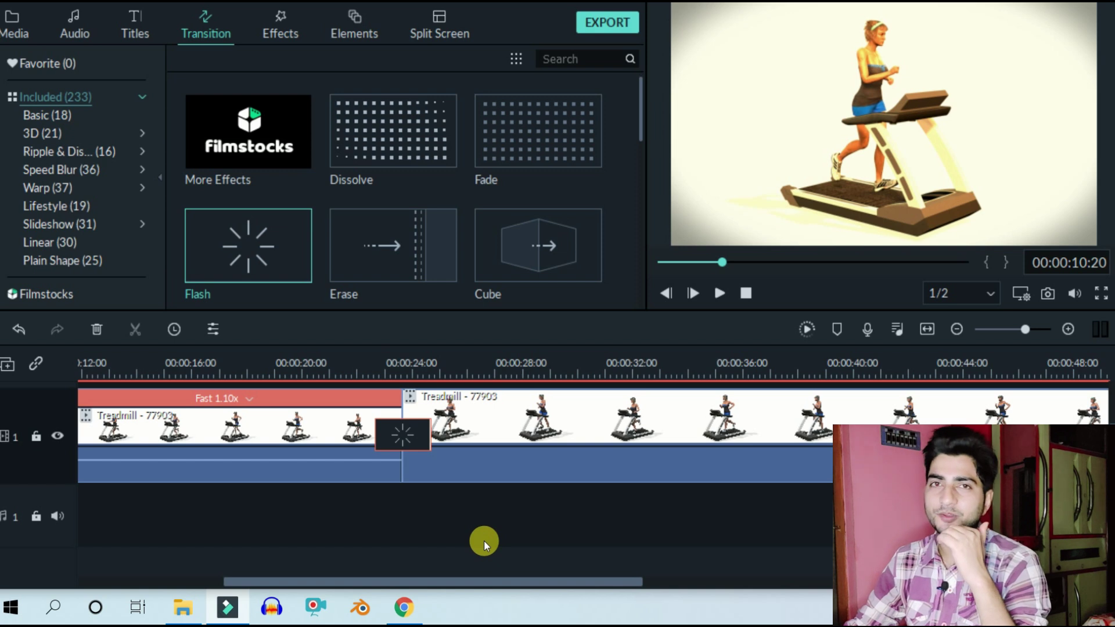
Switch to Chrome, look through the Gym League channel's uploads, and browse YouTube's filtered search results for "gym workout"
{"action": "left_click", "coordinate": [404, 607]}
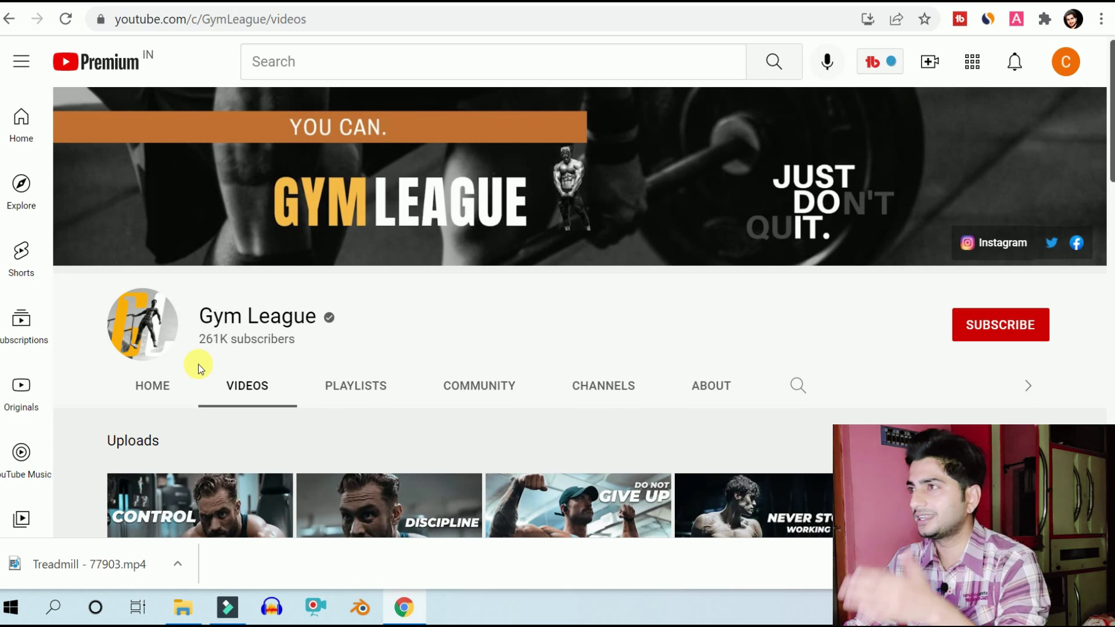
{"action": "scroll", "coordinate": [199, 366], "scroll_direction": "down", "scroll_amount": 4}
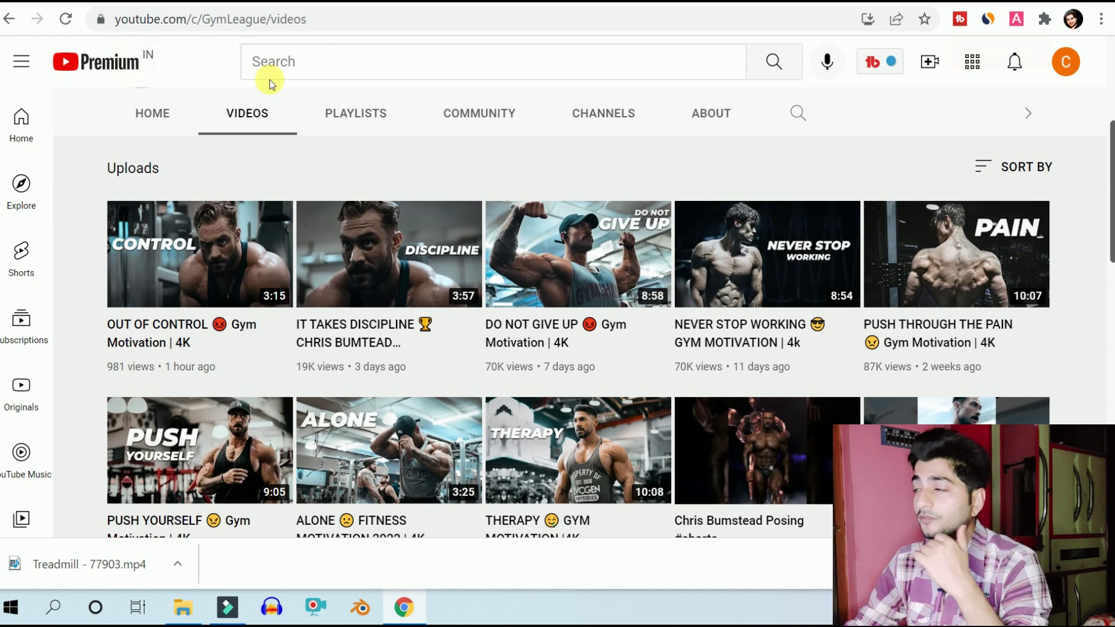
{"action": "left_click", "coordinate": [467, 19]}
{"action": "type", "text": "youtube.com/results?search_query=gym+workout&sp=EgIwAQ%253D%253D"}
{"action": "key", "text": "Return"}
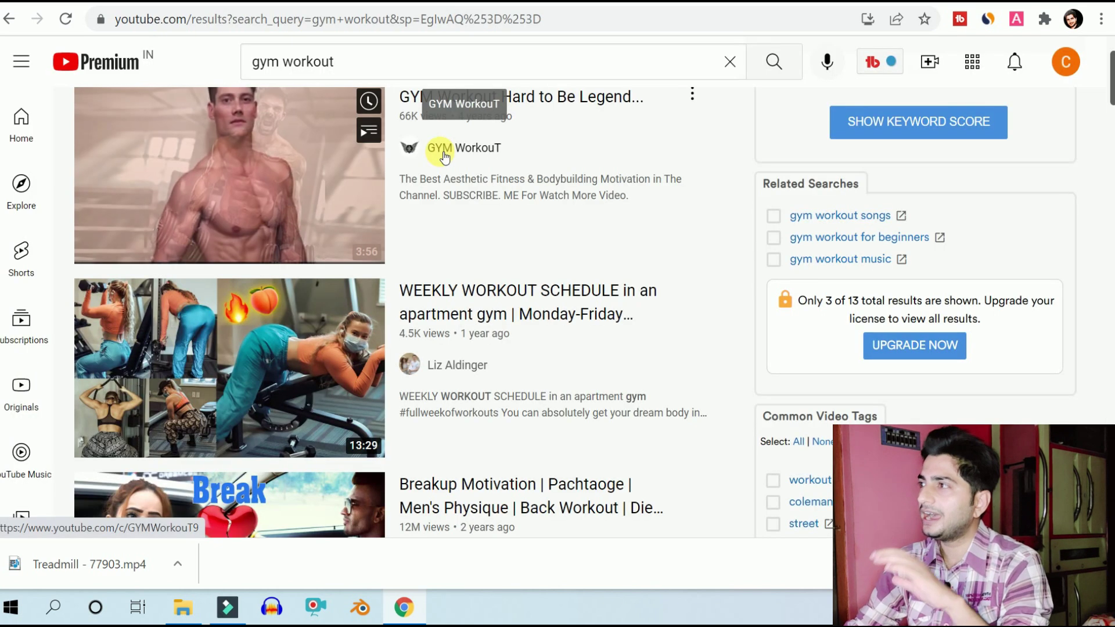
{"action": "scroll", "coordinate": [441, 152], "scroll_direction": "up", "scroll_amount": 2}
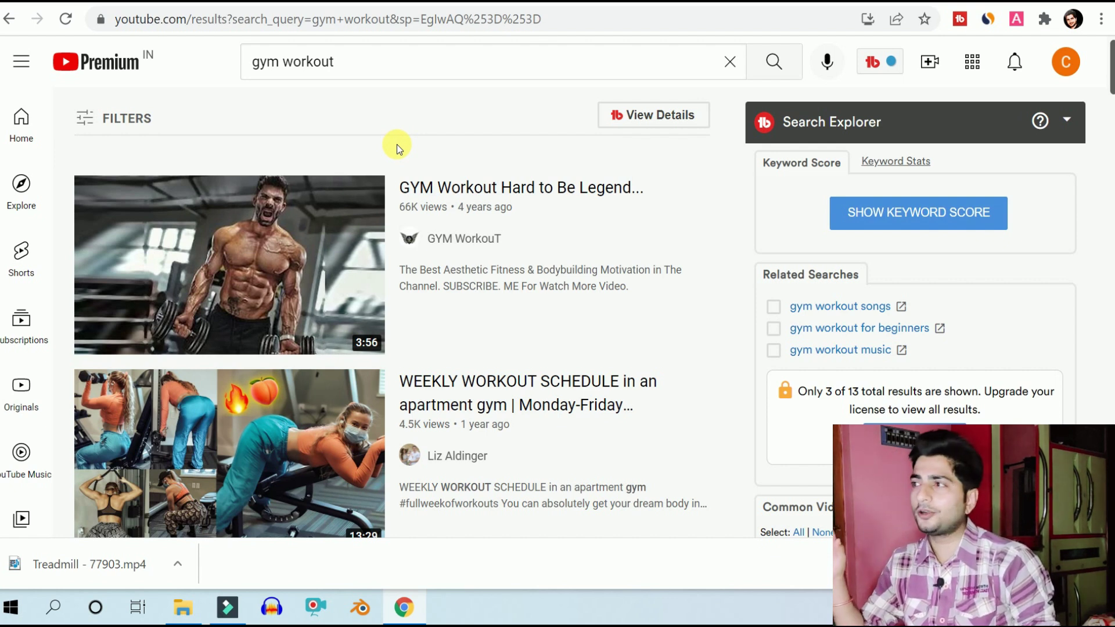
{"action": "left_click", "coordinate": [923, 230]}
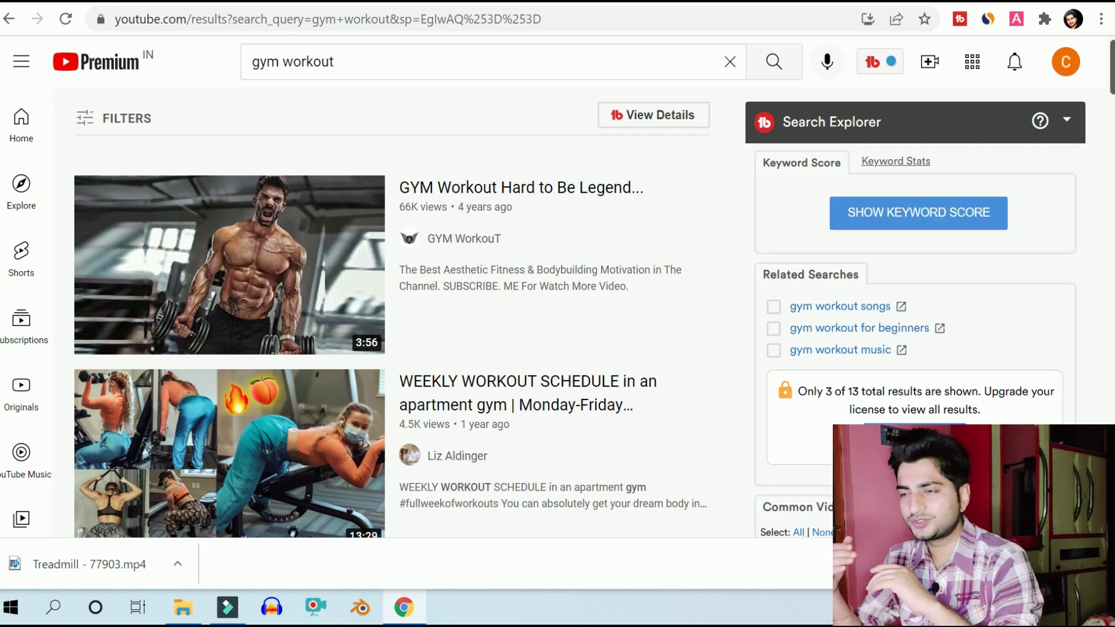